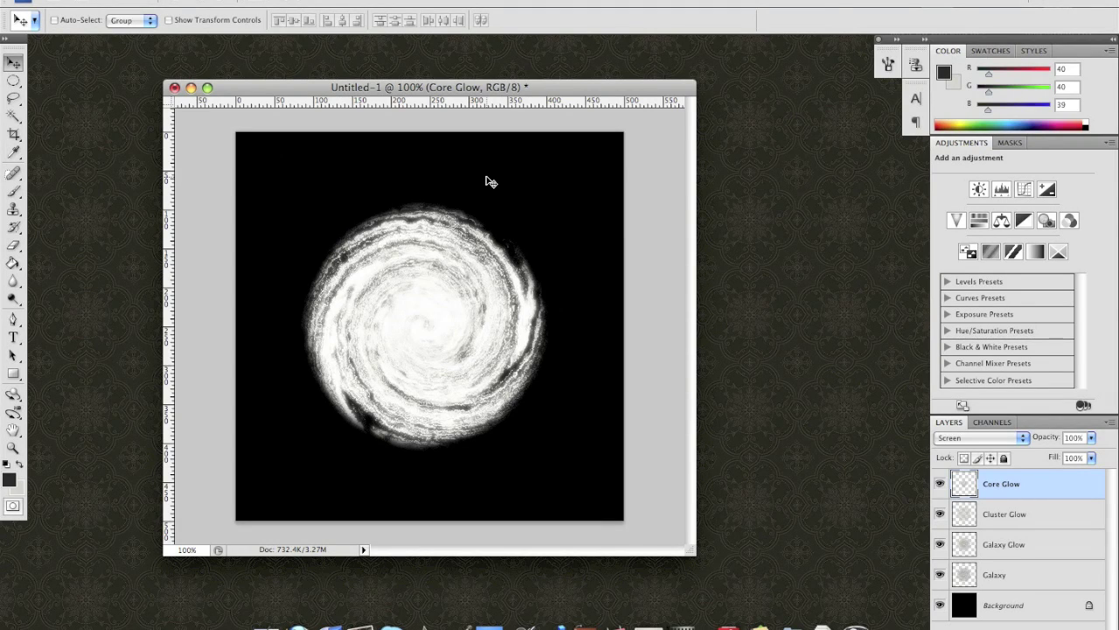
Step: Hide the galaxy glow layers and add a new empty Layer 1 above Core Glow
mouse_move(940, 574)
mouse_down()
mouse_move(942, 515)
mouse_move(938, 577)
mouse_up()
key(super+alt+shift+n)
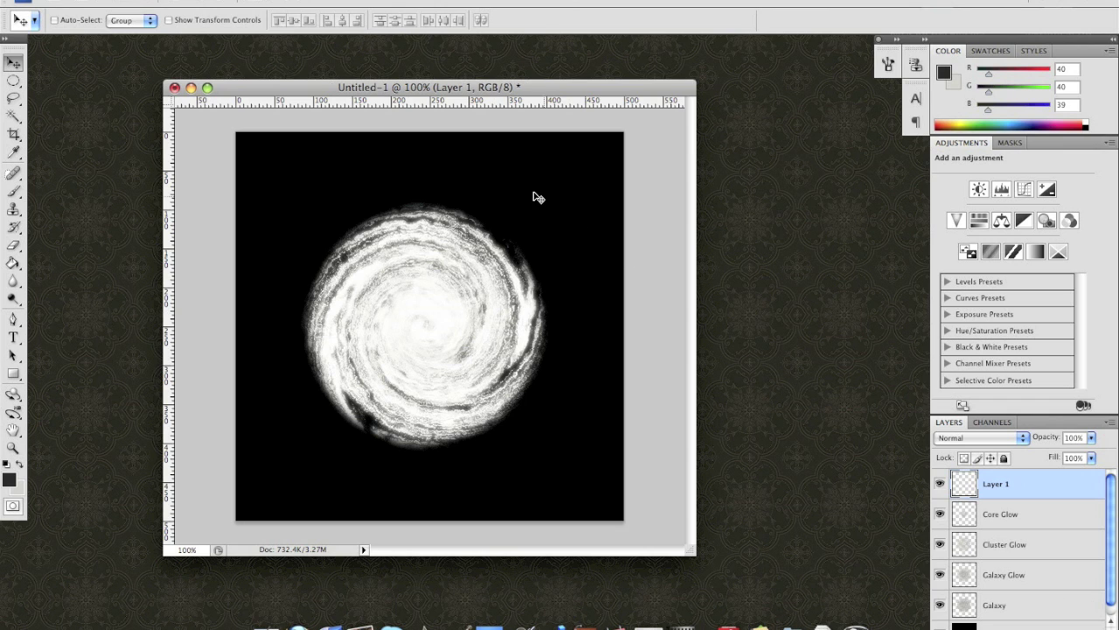
Step: Fill Layer 1 with solid black using the Paint Bucket
click(14, 262)
click(273, 184)
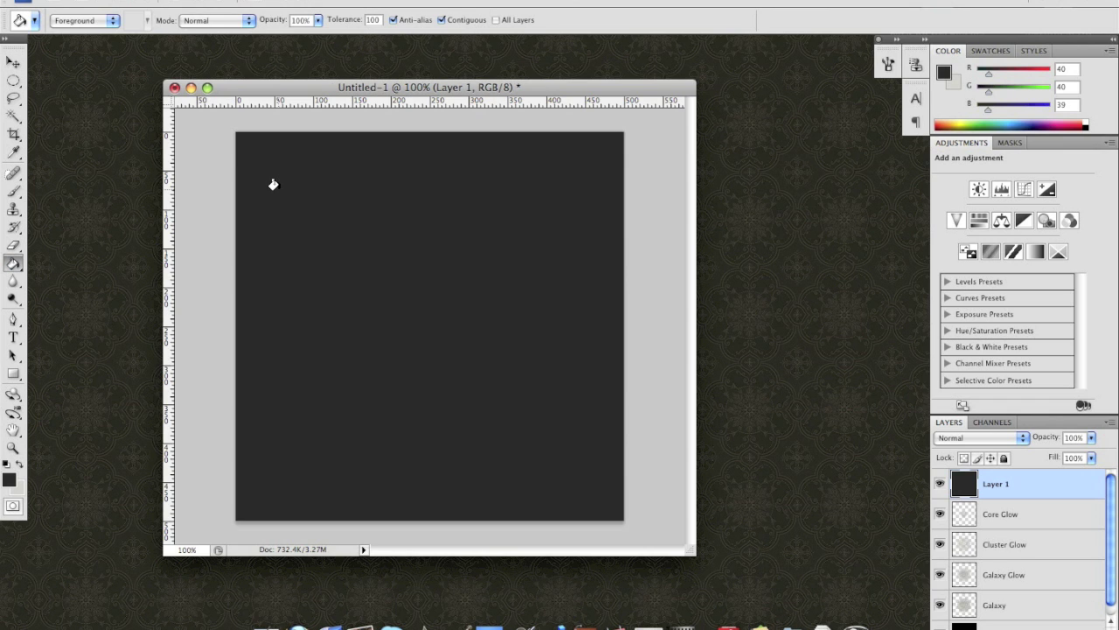
click(9, 479)
drag(398, 358, 365, 388)
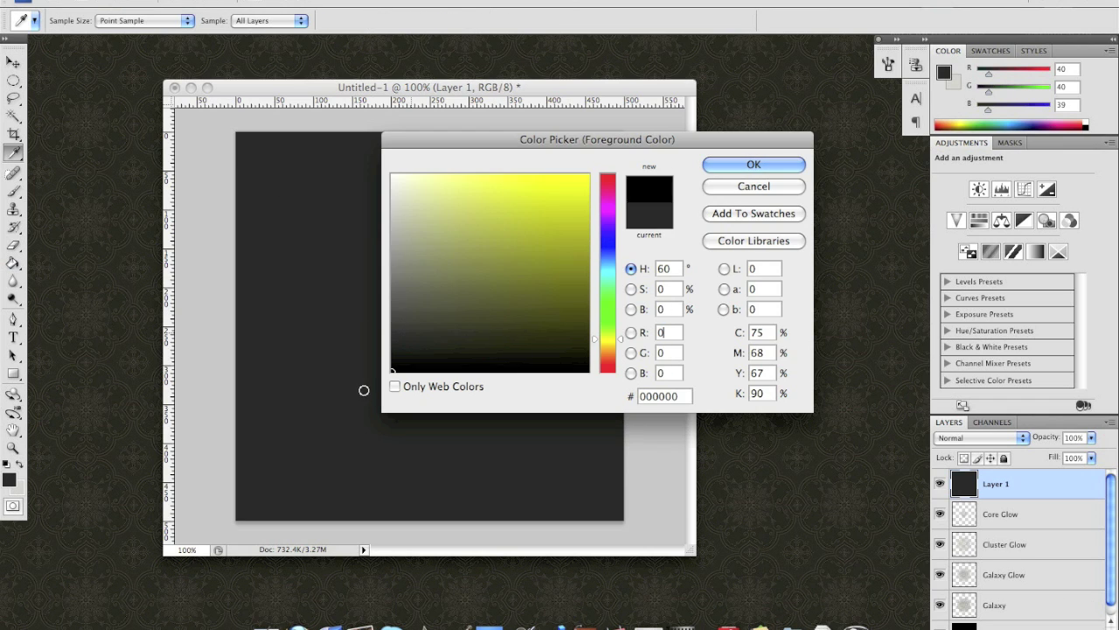
click(710, 166)
click(429, 230)
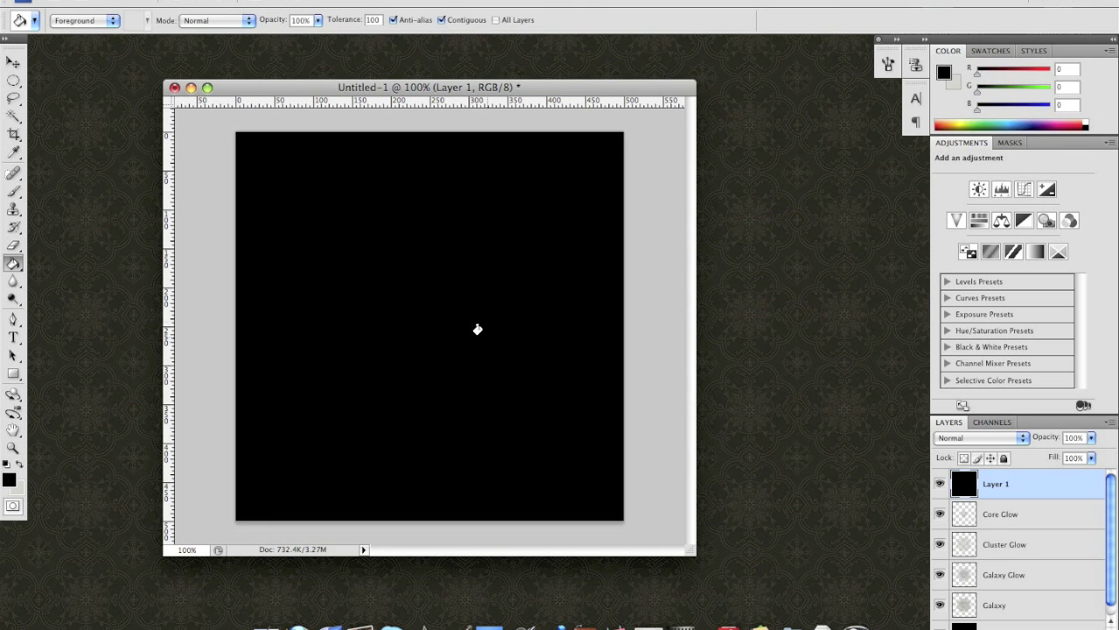
Step: Add 10% Gaussian monochromatic noise to Layer 1
click(328, 0)
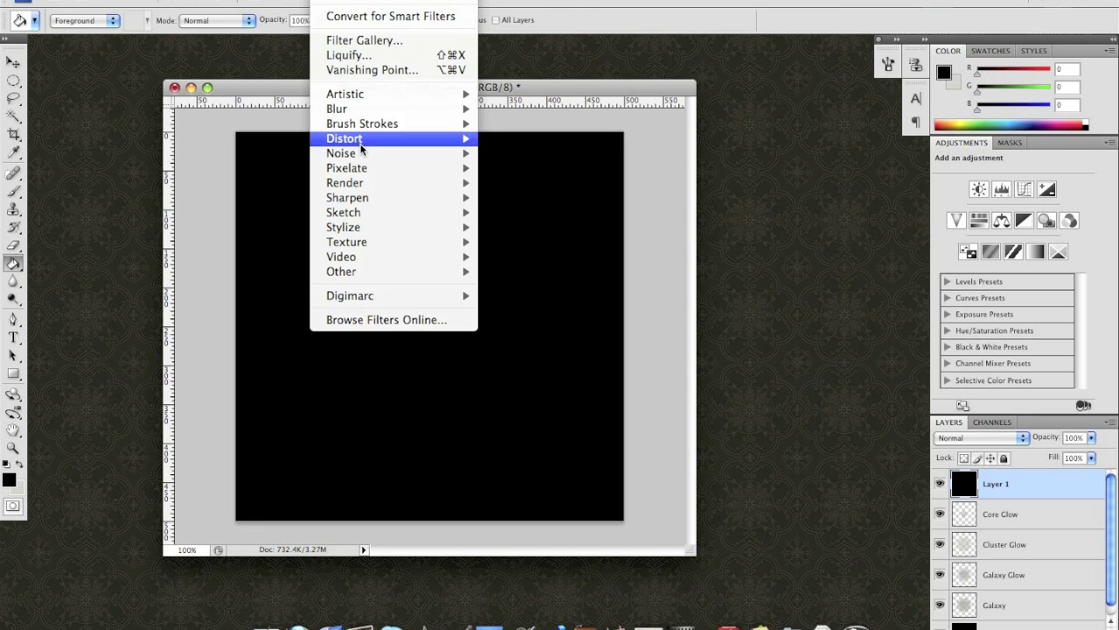
mouse_move(364, 155)
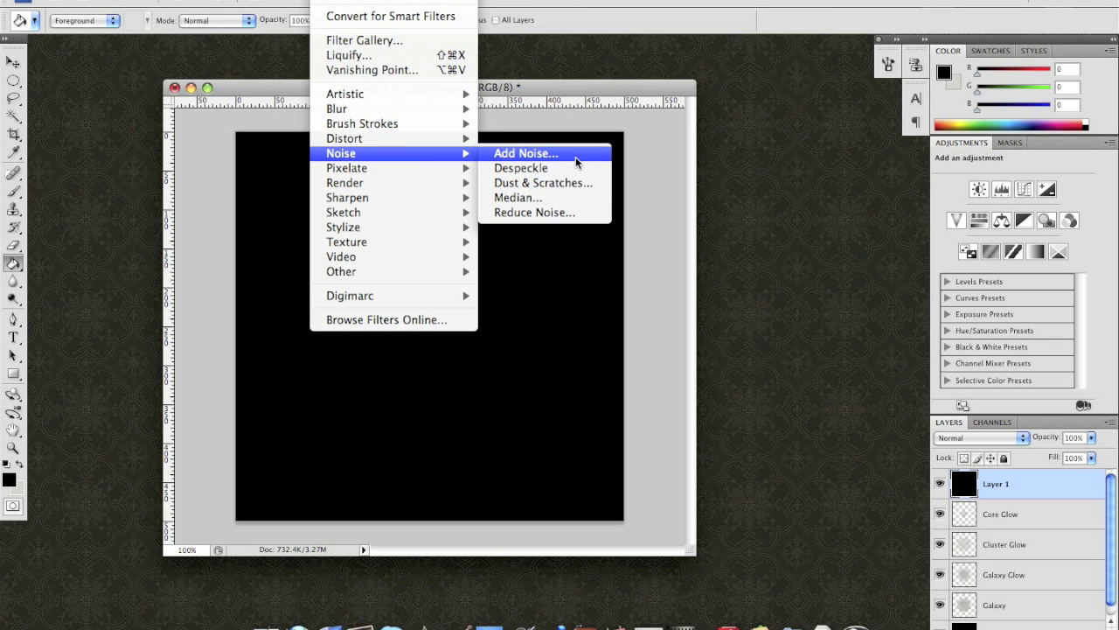
click(577, 156)
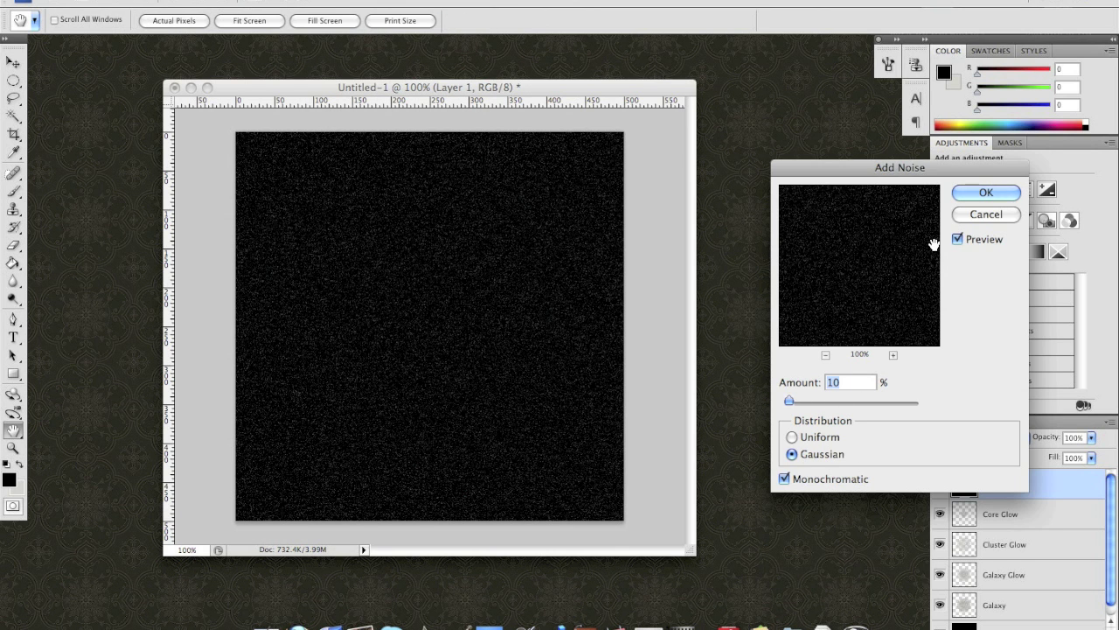
click(986, 193)
Step: Apply a first Brightness/Contrast boost to the noise, then open and cancel Levels
key(g)
click(188, 2)
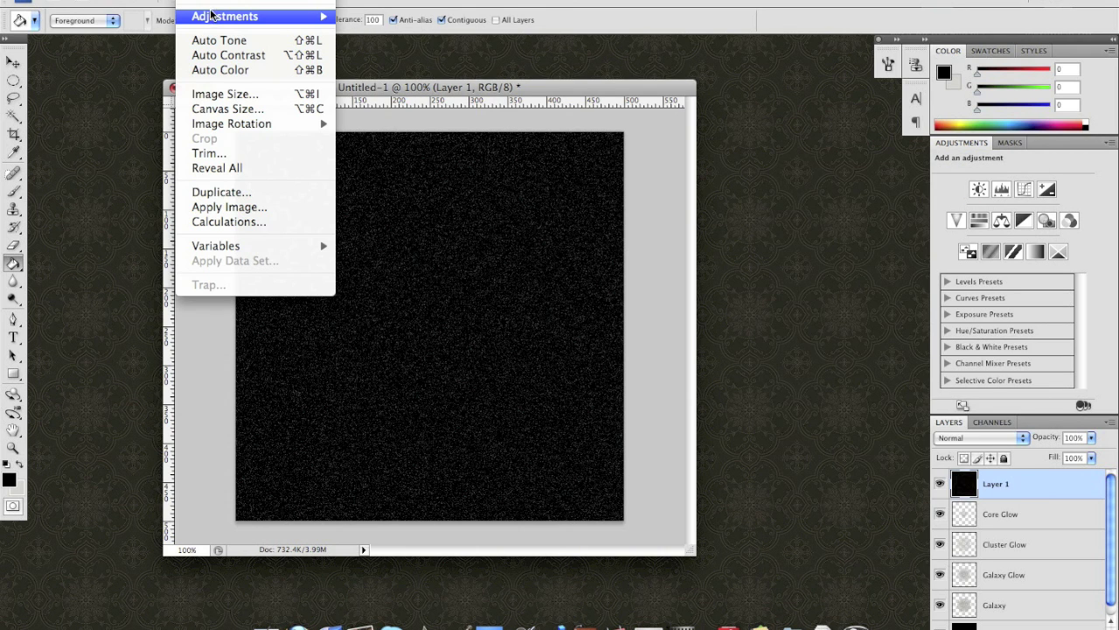
mouse_move(262, 17)
click(393, 17)
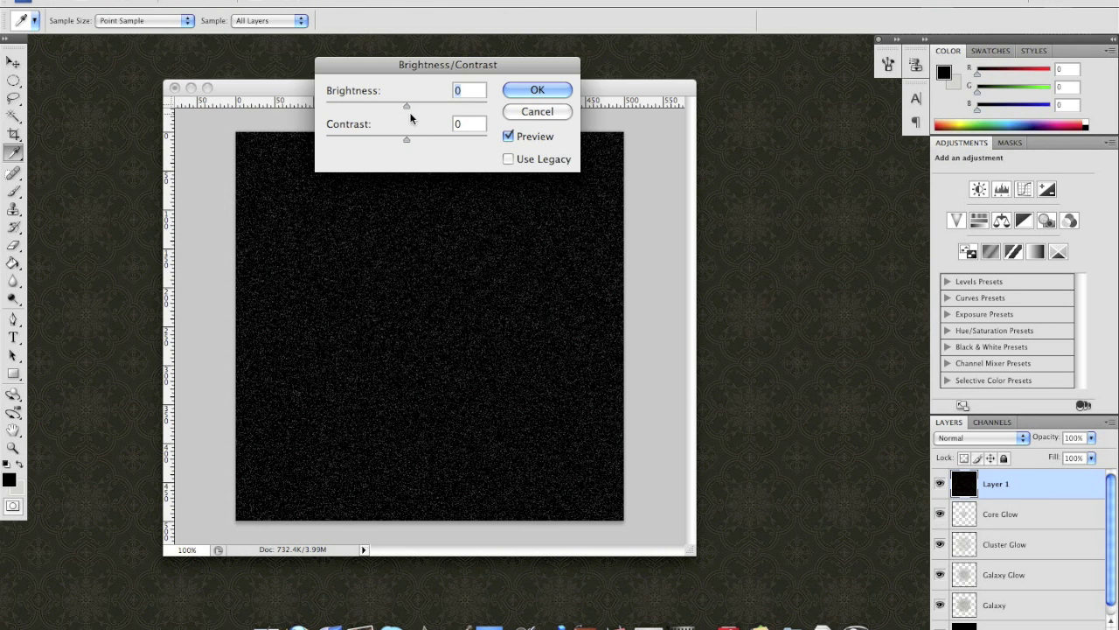
drag(407, 107, 487, 107)
drag(410, 141, 500, 140)
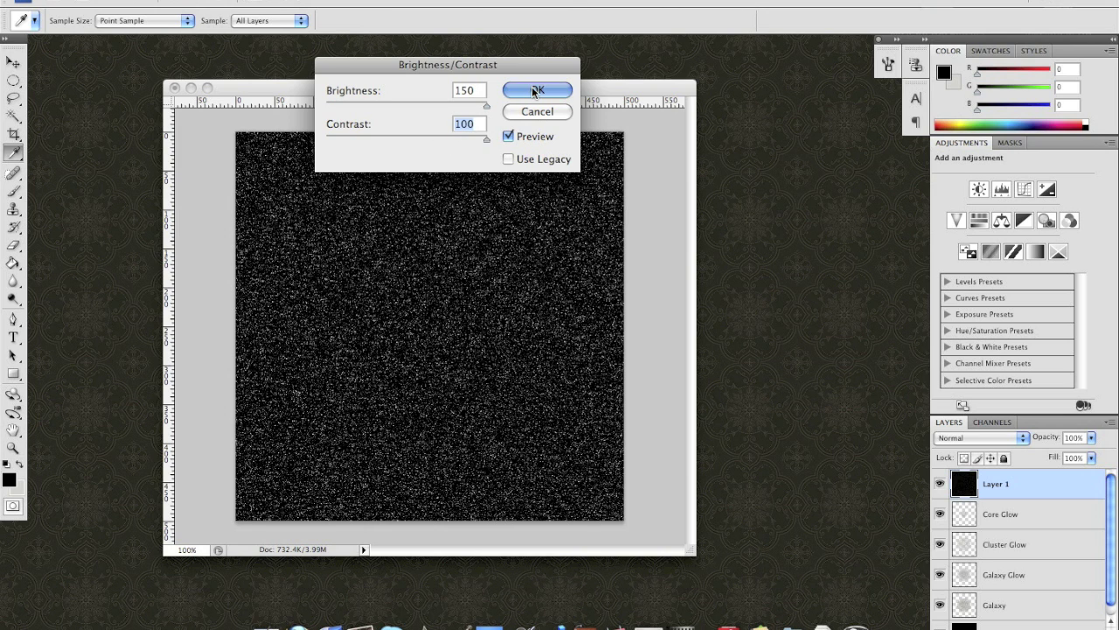
click(536, 91)
click(215, 5)
mouse_move(218, 16)
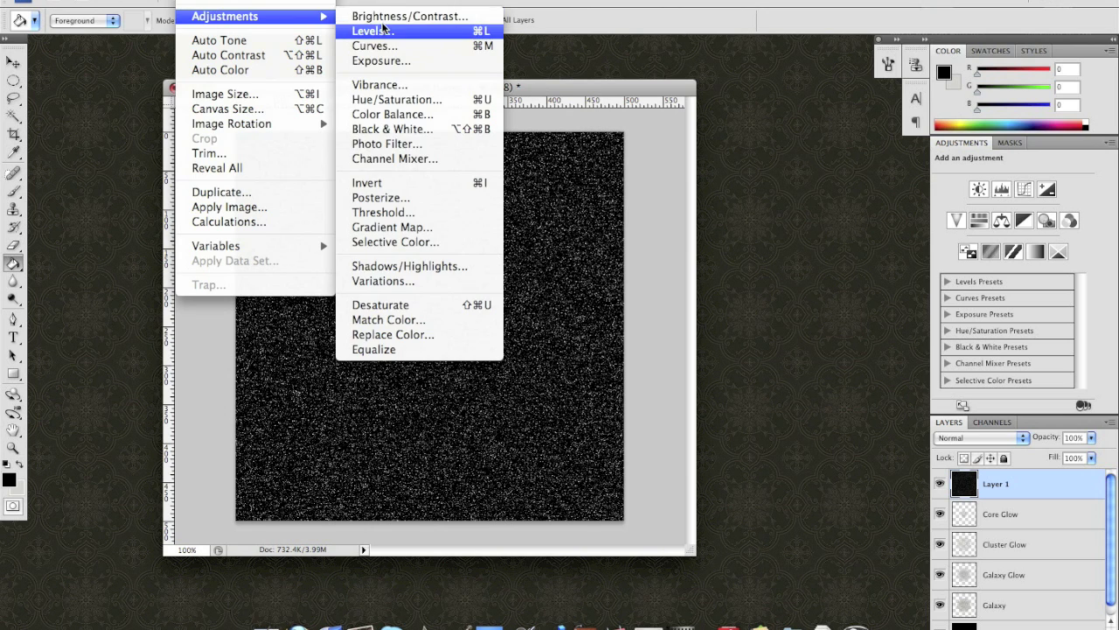
click(382, 31)
click(455, 70)
Step: Redo Brightness/Contrast at brightness -44 and contrast 100, leaving sparse stars
click(215, 5)
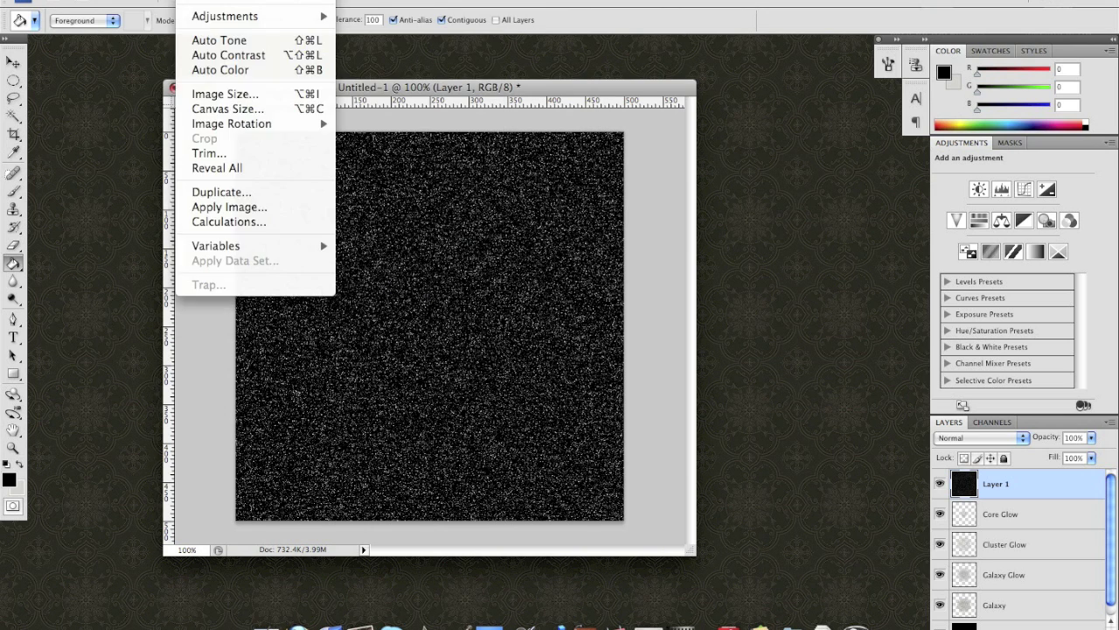
mouse_move(232, 17)
click(376, 16)
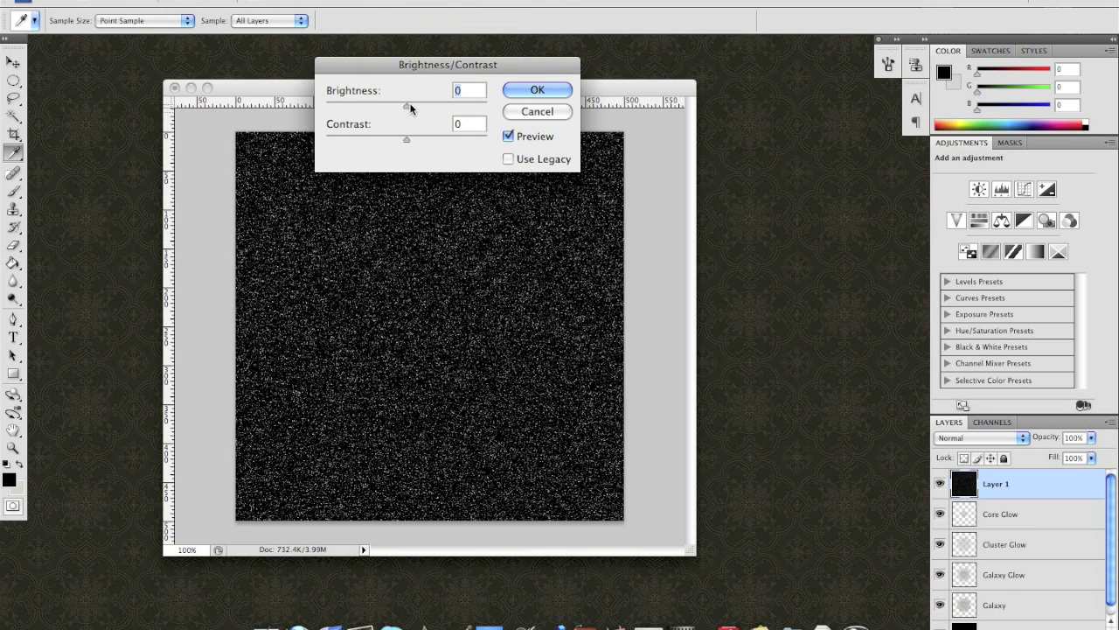
drag(410, 104, 509, 143)
drag(399, 104, 379, 106)
click(550, 93)
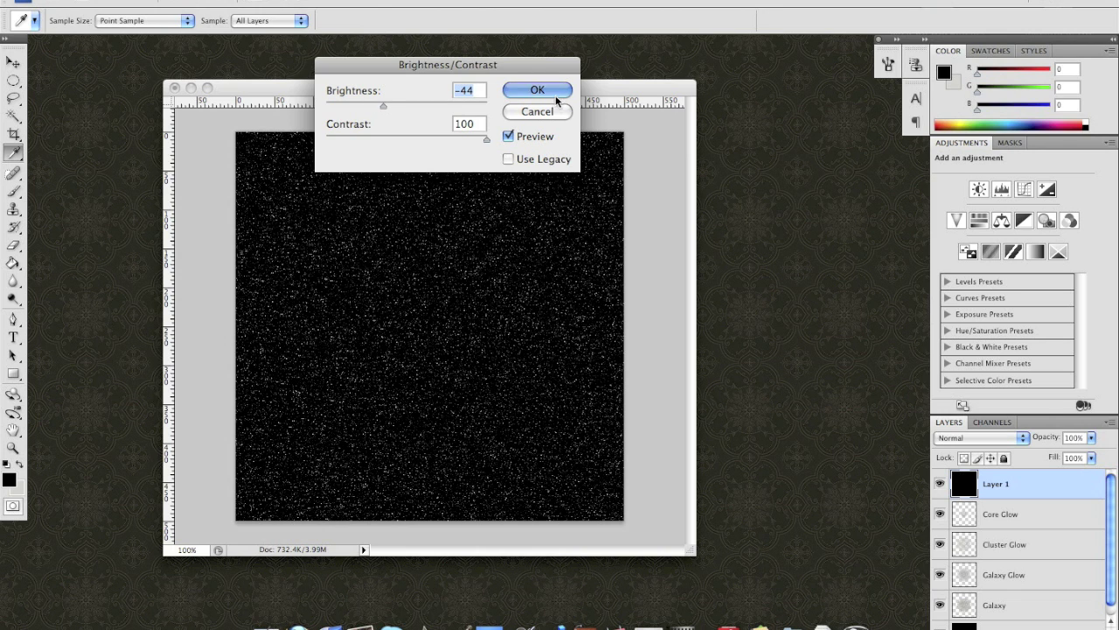
key(g)
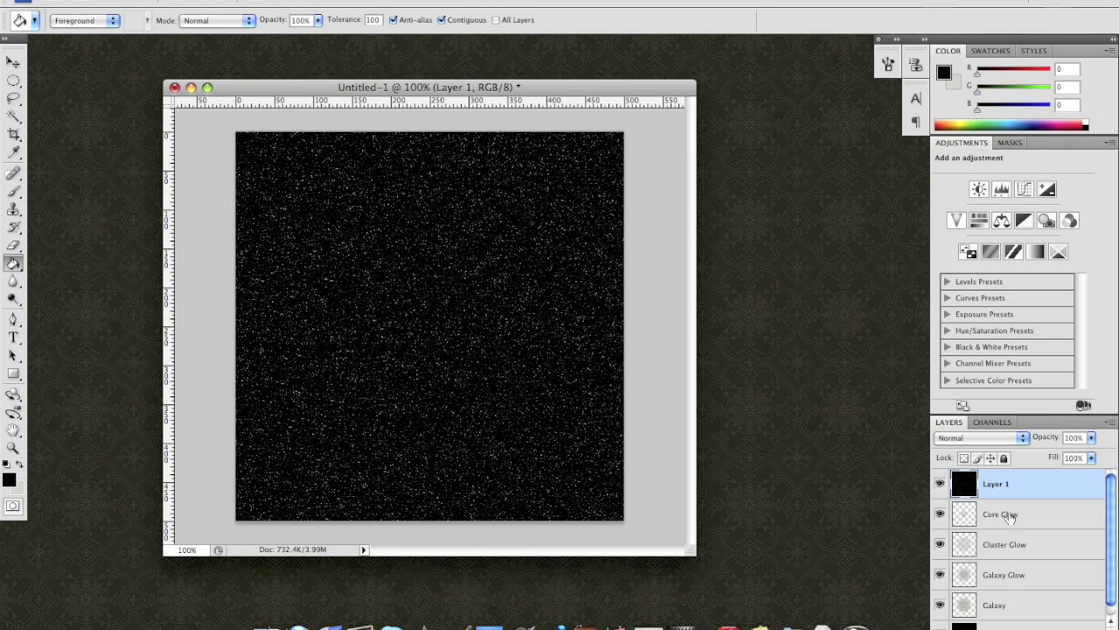
Step: Hide Core Glow, Cluster Glow and Galaxy Glow, and set Layer 1 to Screen blend mode
click(940, 514)
click(939, 545)
click(940, 574)
click(986, 437)
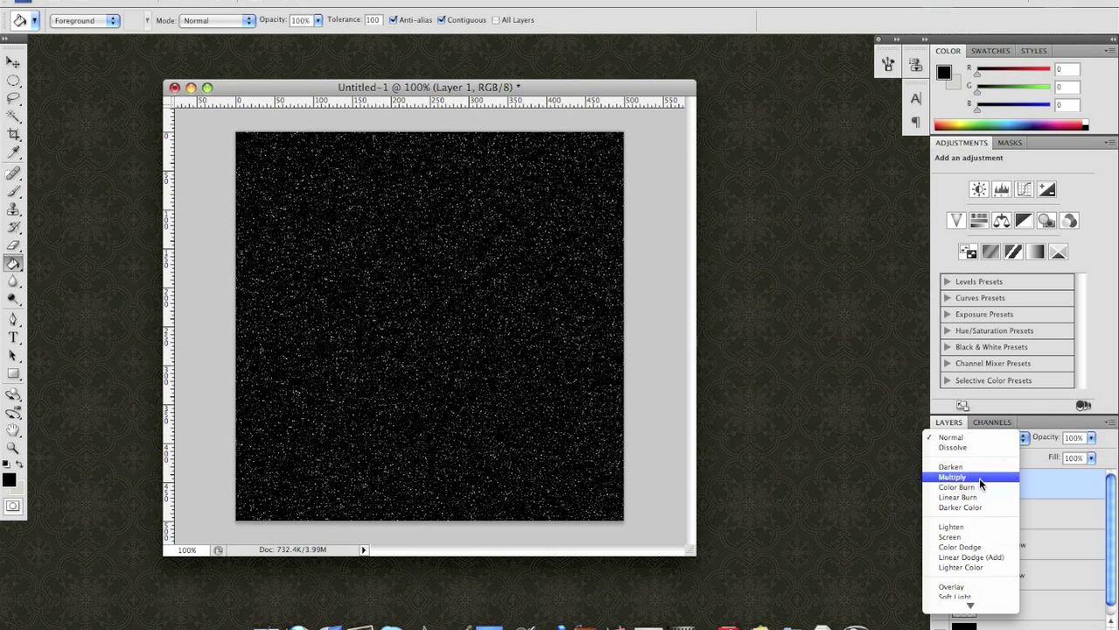
click(980, 534)
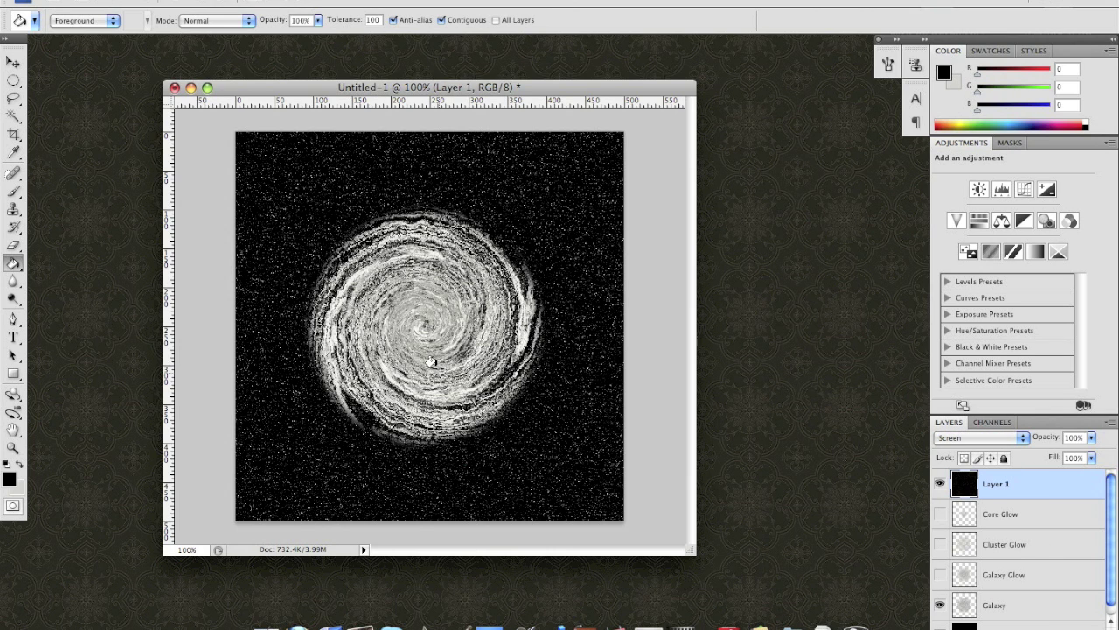
Step: Enter Quick Mask mode on the Galaxy layer with a 30 px soft brush
click(284, 0)
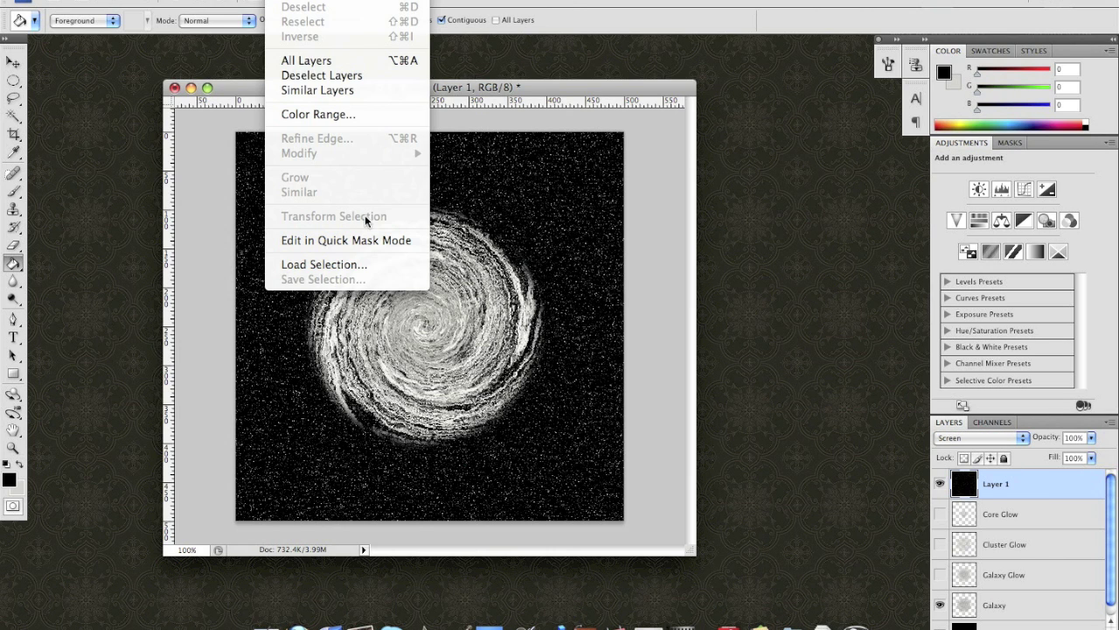
click(395, 240)
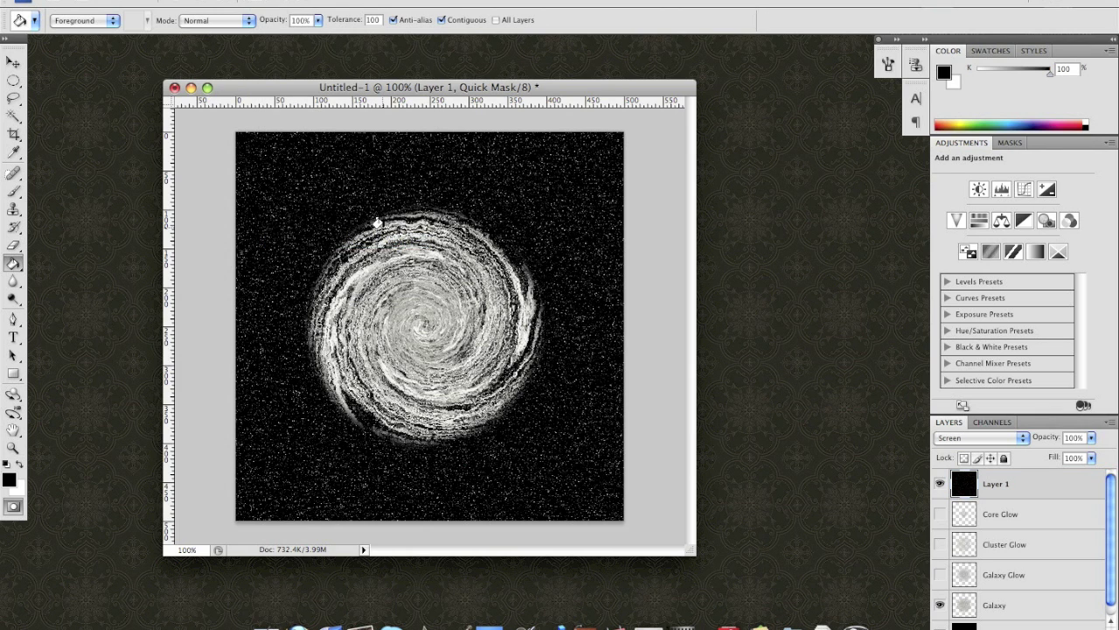
click(997, 606)
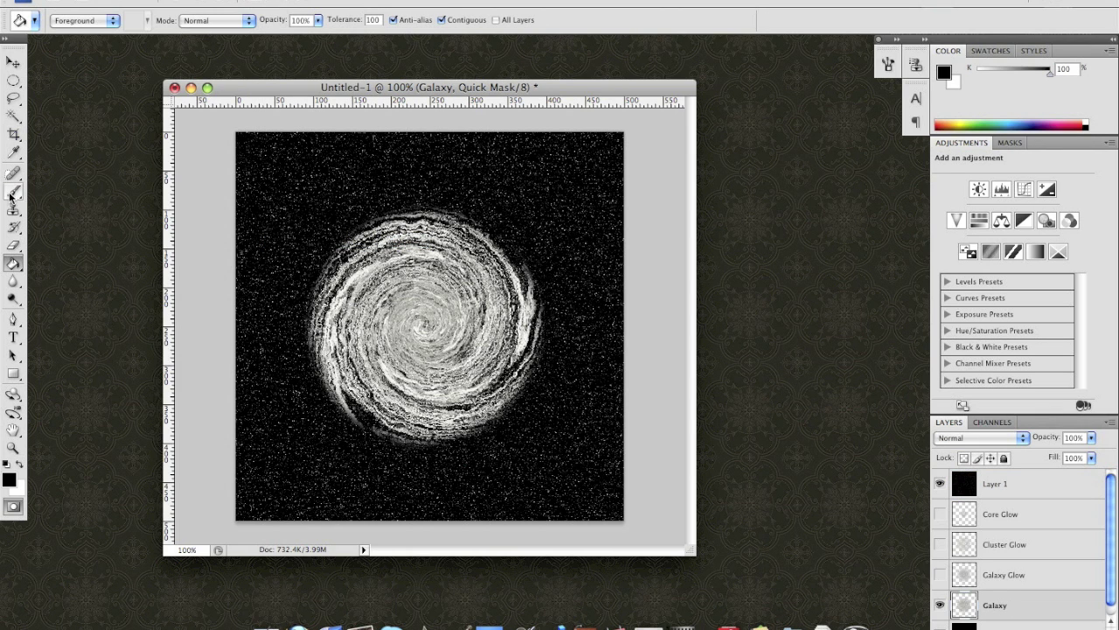
click(15, 230)
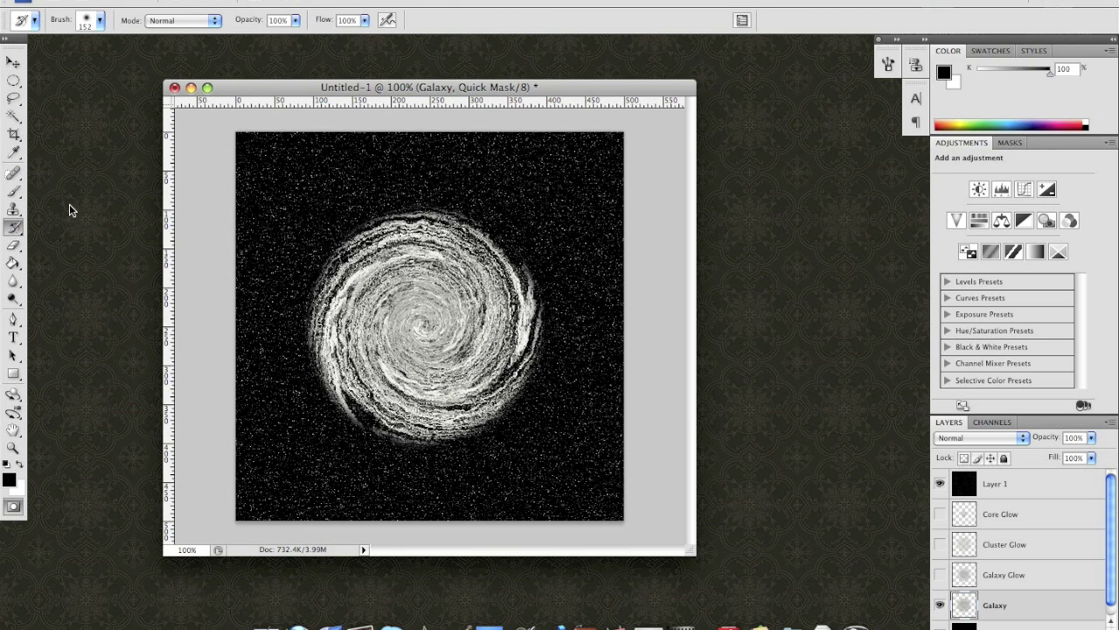
click(13, 190)
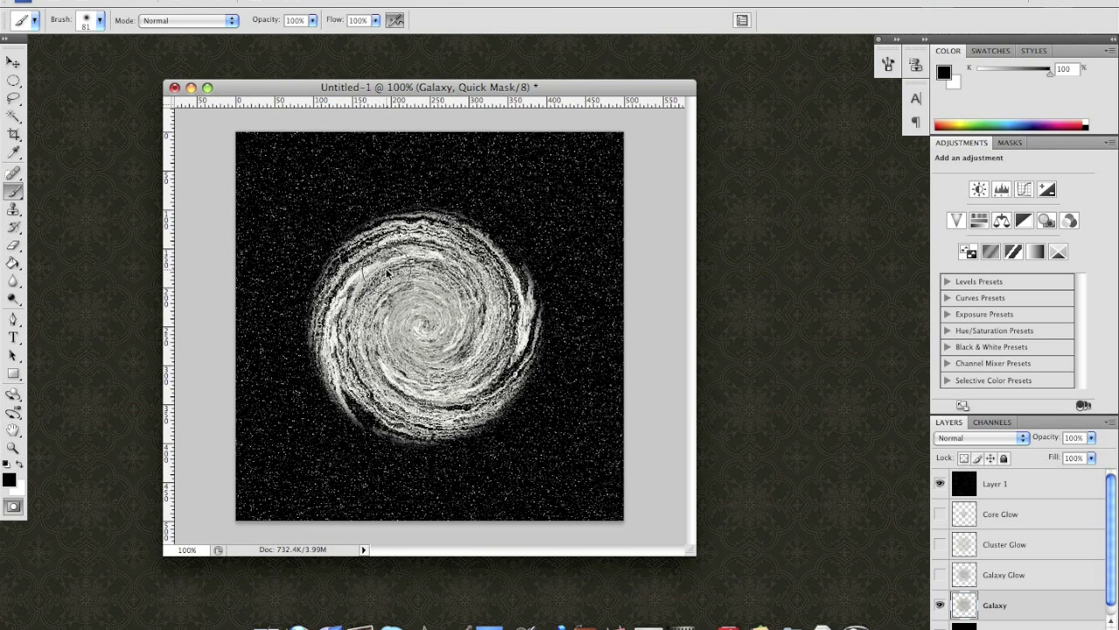
click(101, 20)
drag(77, 64, 40, 63)
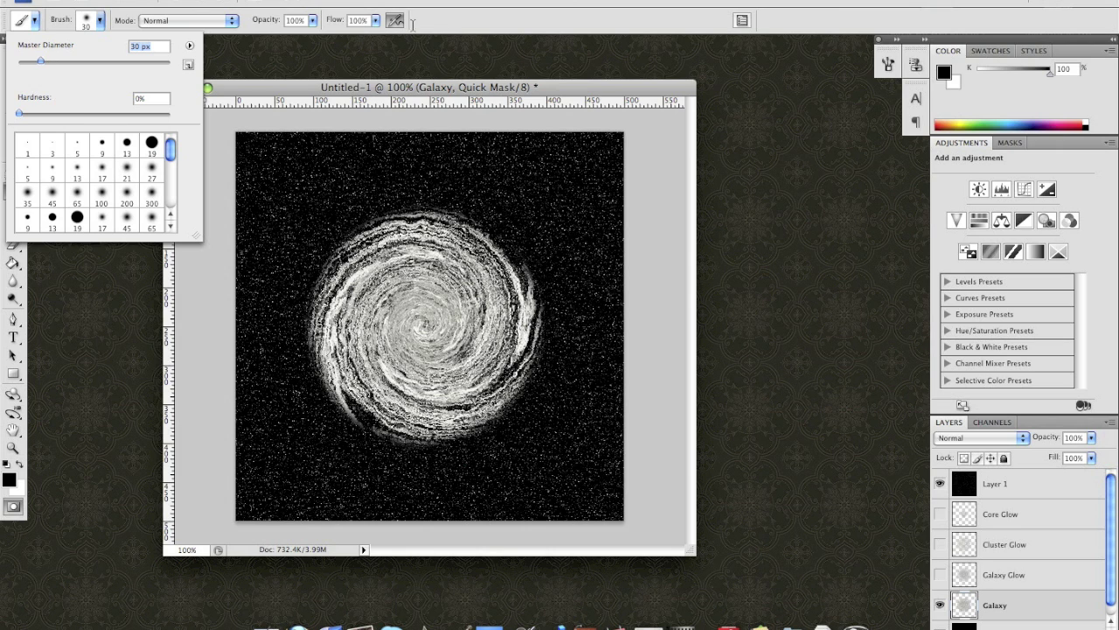
click(490, 91)
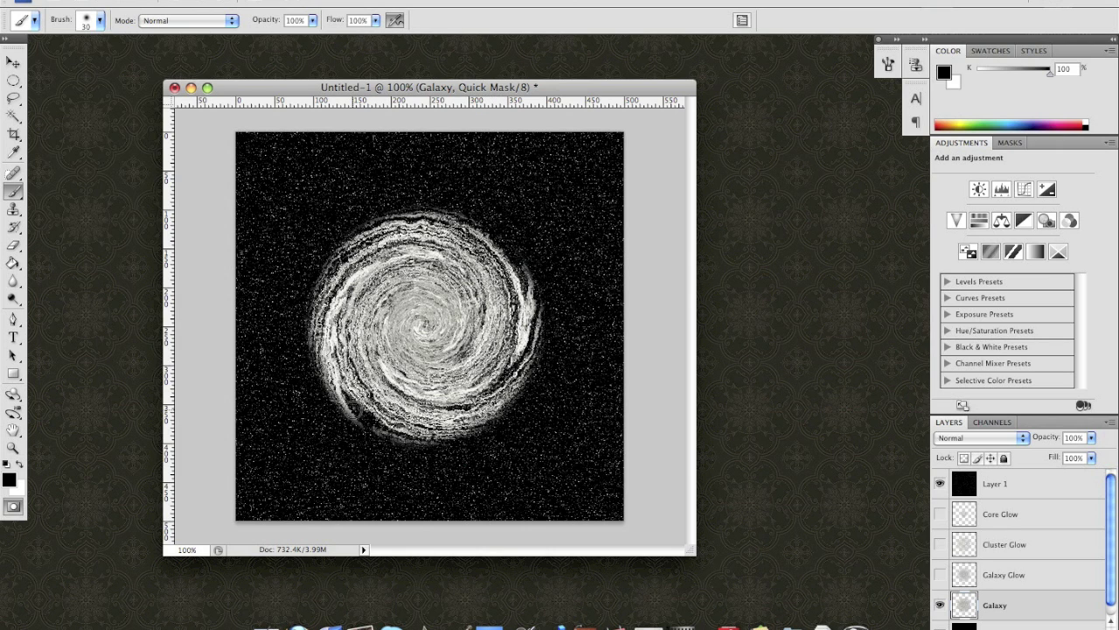
Step: Paint the quick mask over the galaxy's arms and edges
mouse_move(353, 411)
mouse_down()
mouse_move(326, 363)
mouse_move(333, 293)
mouse_move(407, 248)
mouse_move(477, 325)
mouse_move(395, 331)
mouse_move(426, 311)
mouse_move(444, 331)
mouse_move(398, 293)
mouse_move(418, 389)
mouse_move(516, 314)
mouse_move(420, 407)
mouse_move(385, 326)
mouse_move(354, 313)
mouse_move(415, 411)
mouse_move(512, 400)
mouse_move(551, 345)
mouse_move(506, 416)
mouse_up()
mouse_move(499, 262)
mouse_down()
mouse_move(466, 226)
mouse_move(398, 218)
mouse_move(341, 238)
mouse_move(306, 322)
mouse_up()
drag(385, 418, 424, 442)
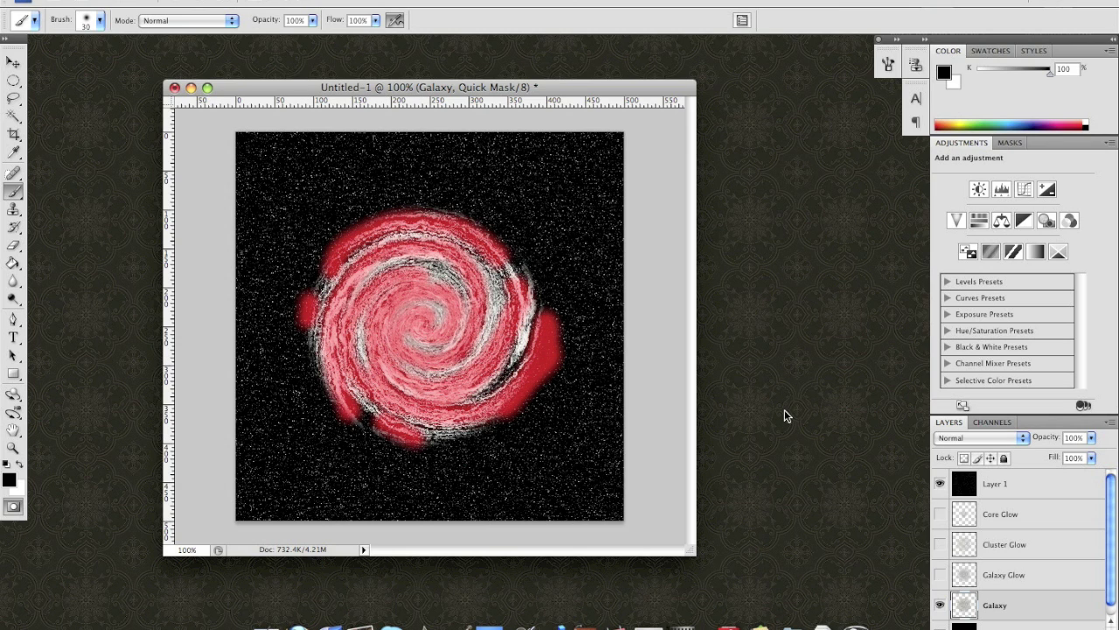
click(284, 0)
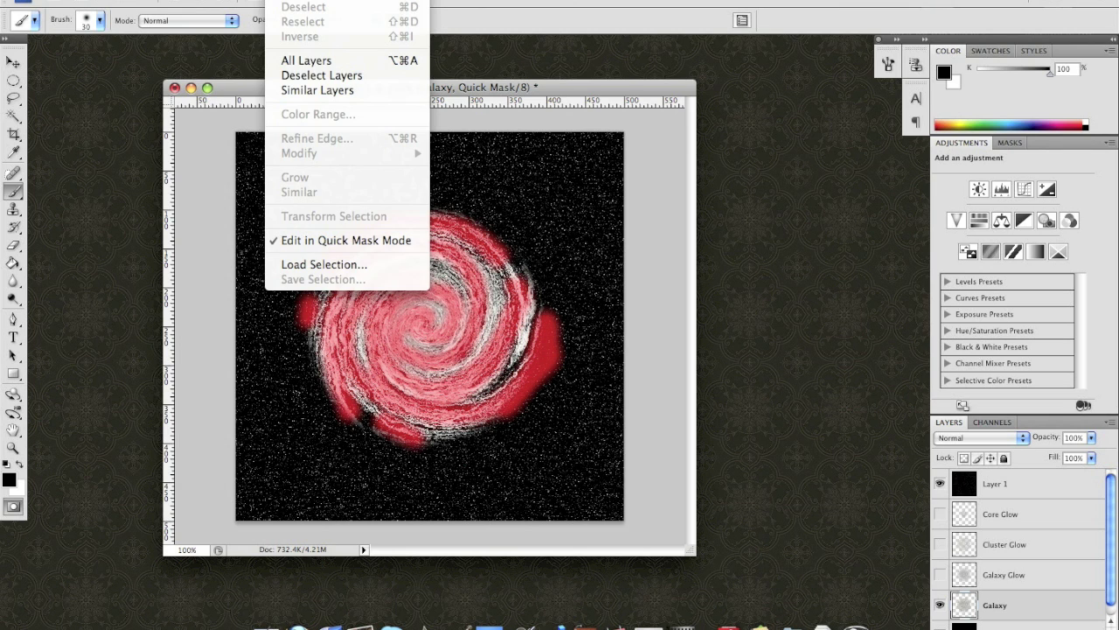
Step: Leave Quick Mask, deselect on Layer 1, show the three glow layers, and select all layers
click(348, 241)
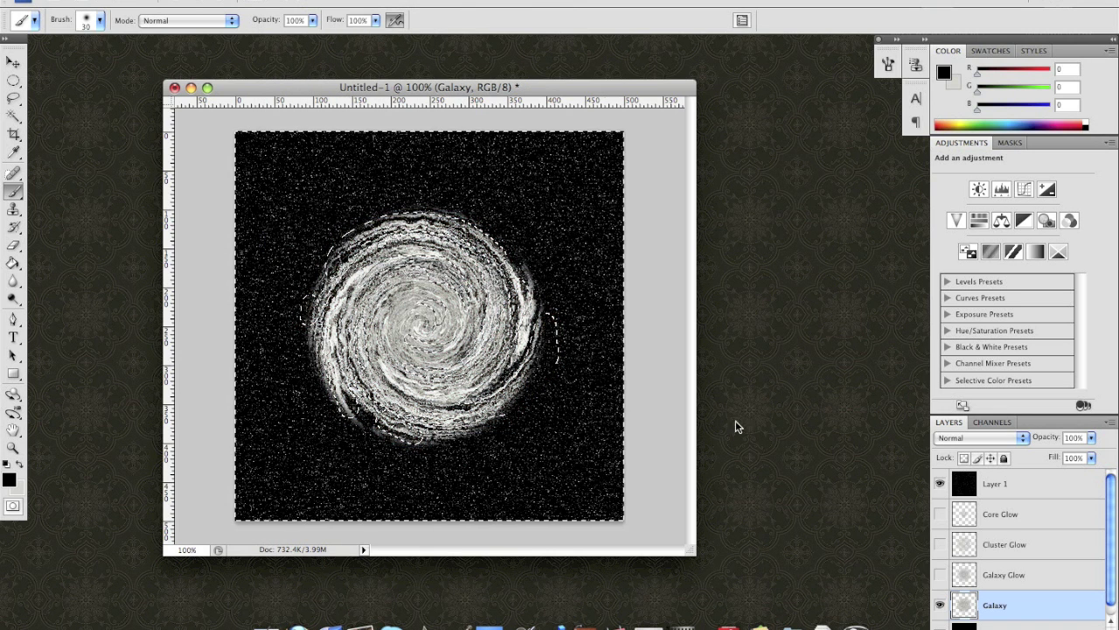
click(987, 483)
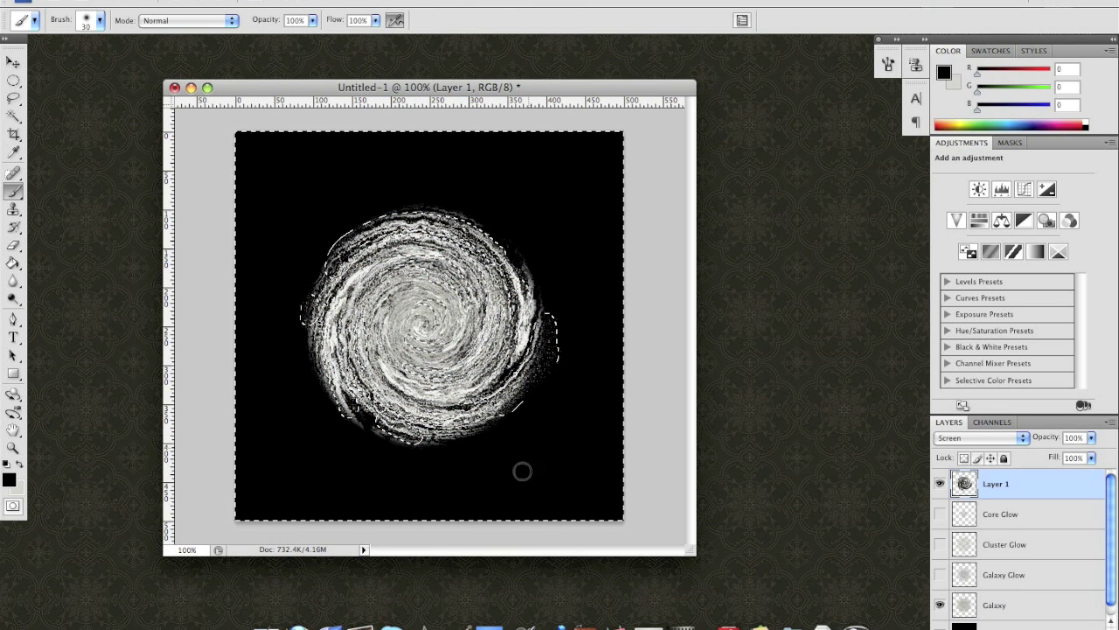
click(13, 80)
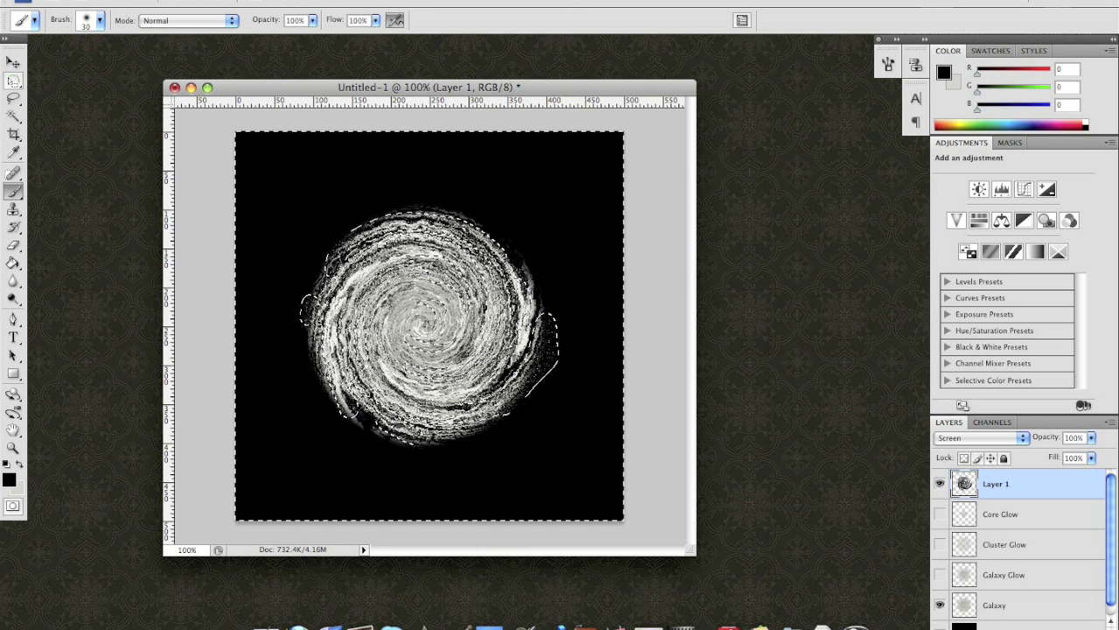
click(297, 164)
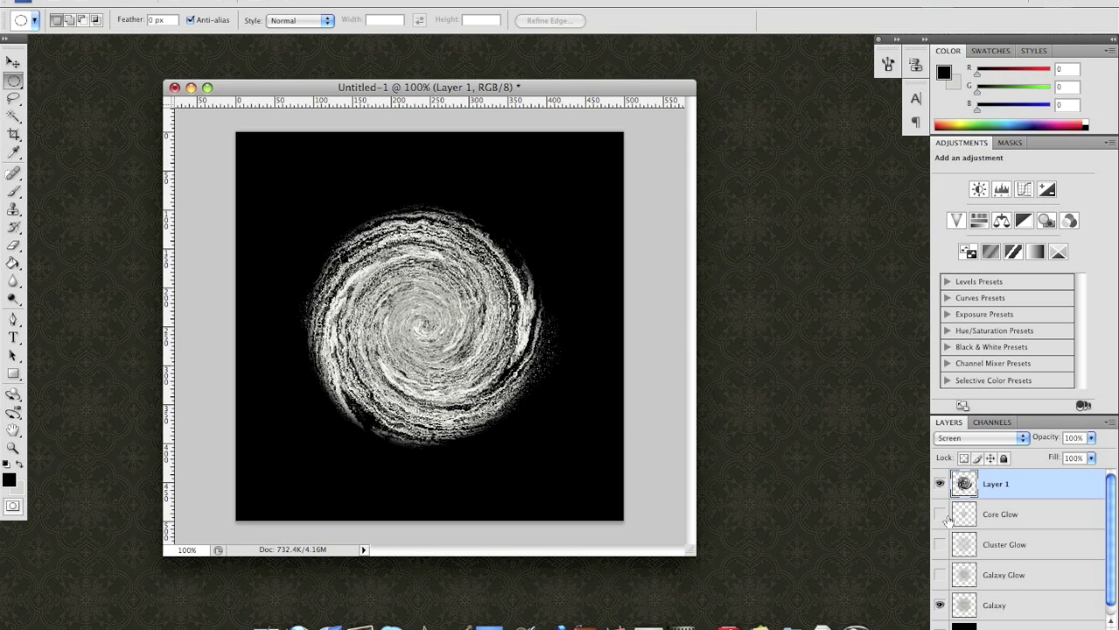
drag(941, 516, 941, 572)
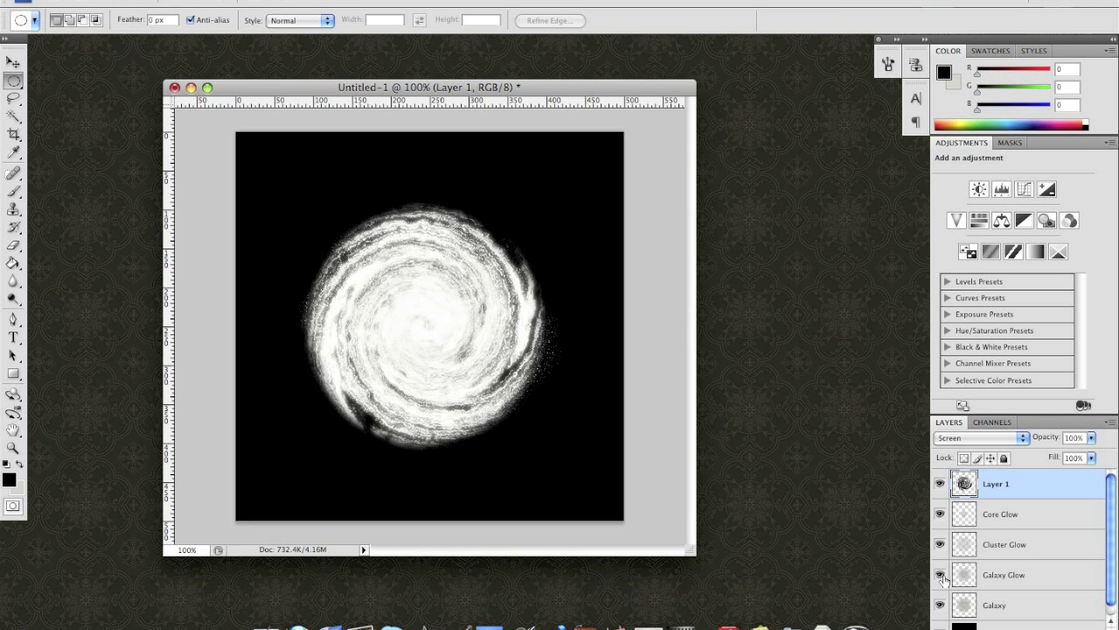
shift+click(1050, 602)
Step: Perspective-transform all five layers to tilt the galaxy into an oval, shifted down and right
click(159, 1)
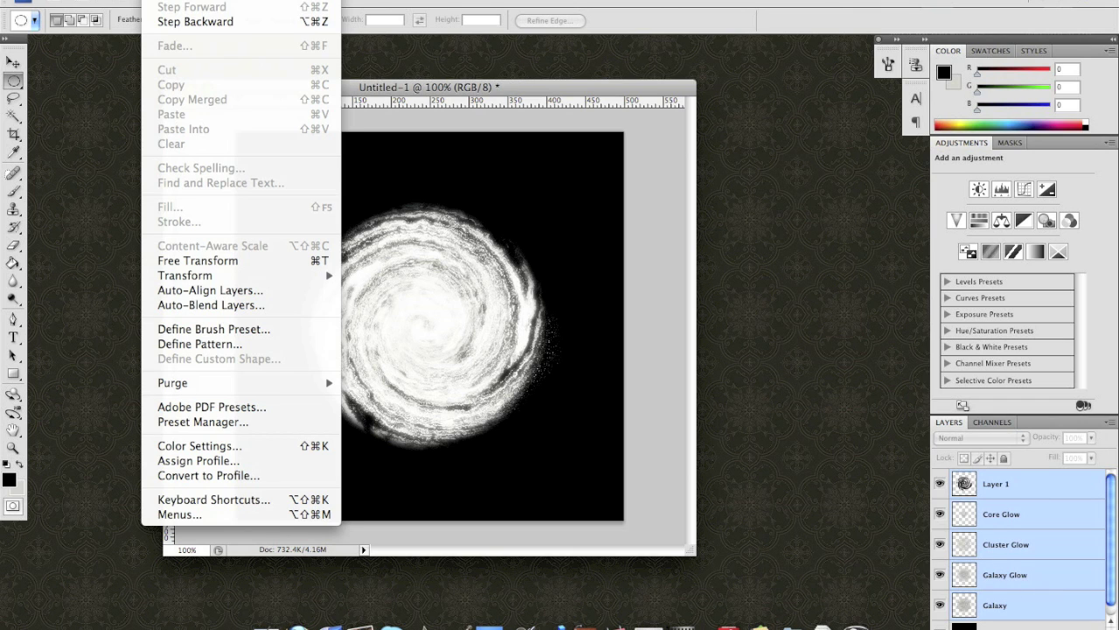
mouse_move(224, 276)
click(423, 360)
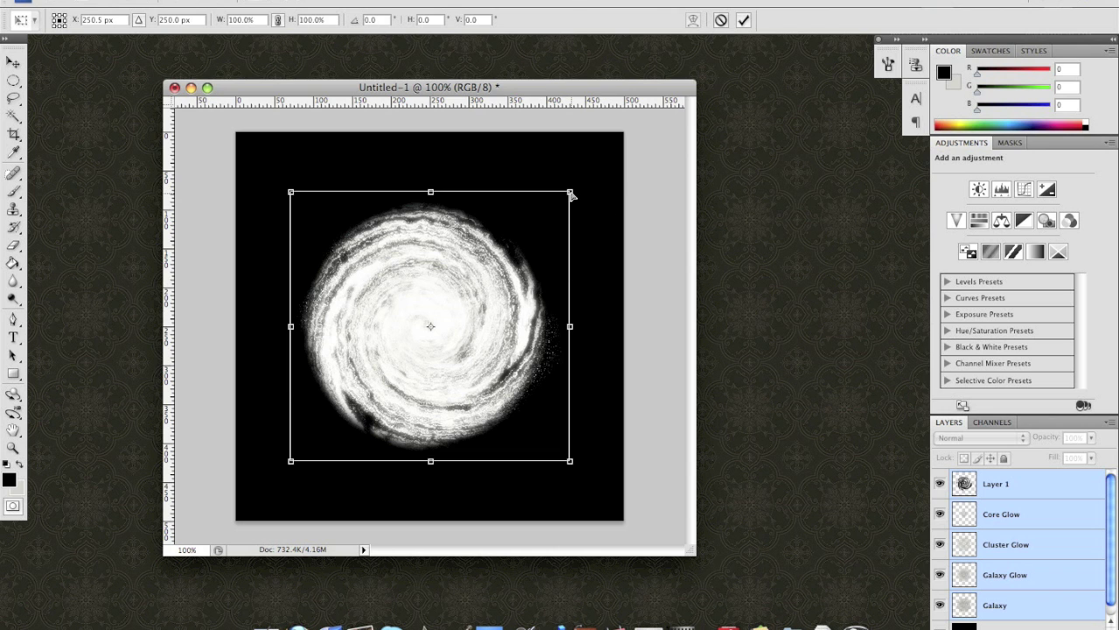
drag(570, 194, 516, 196)
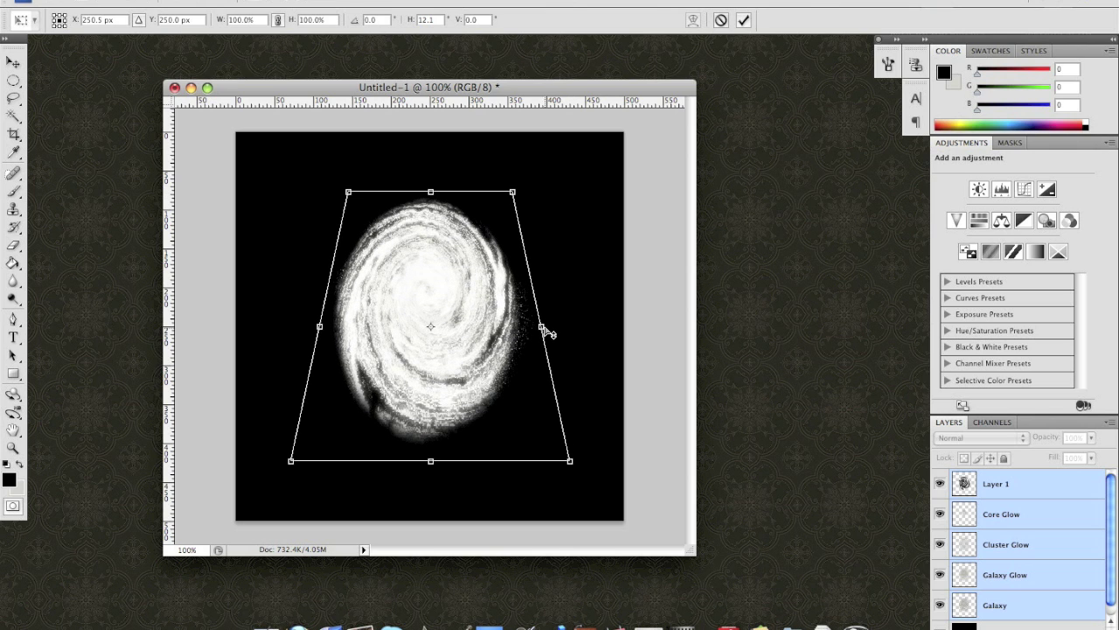
drag(542, 329, 507, 289)
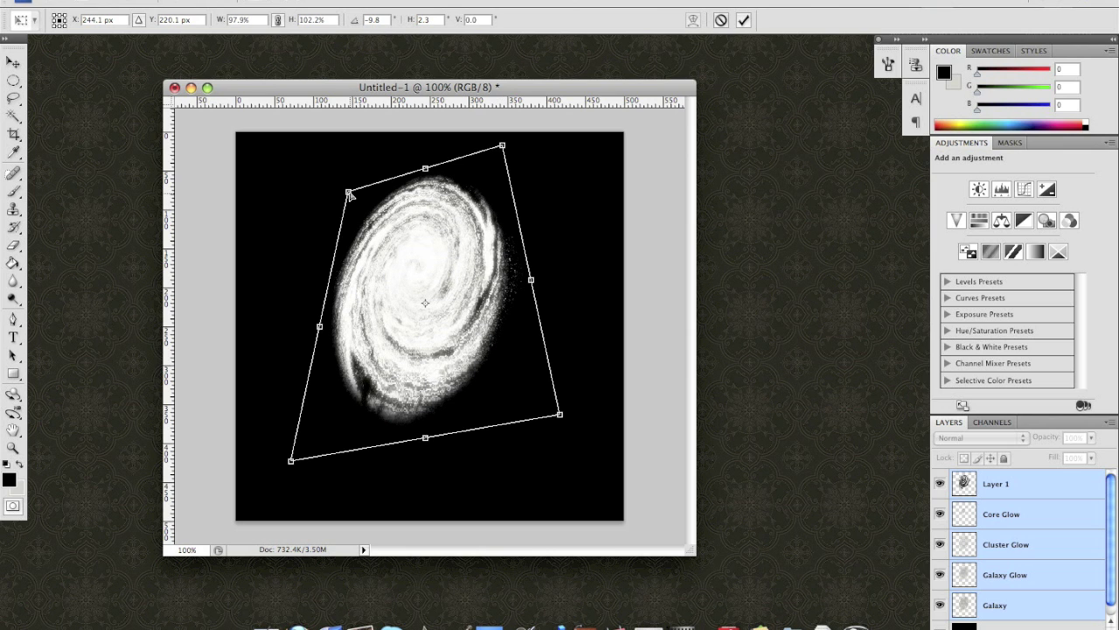
drag(349, 195, 346, 225)
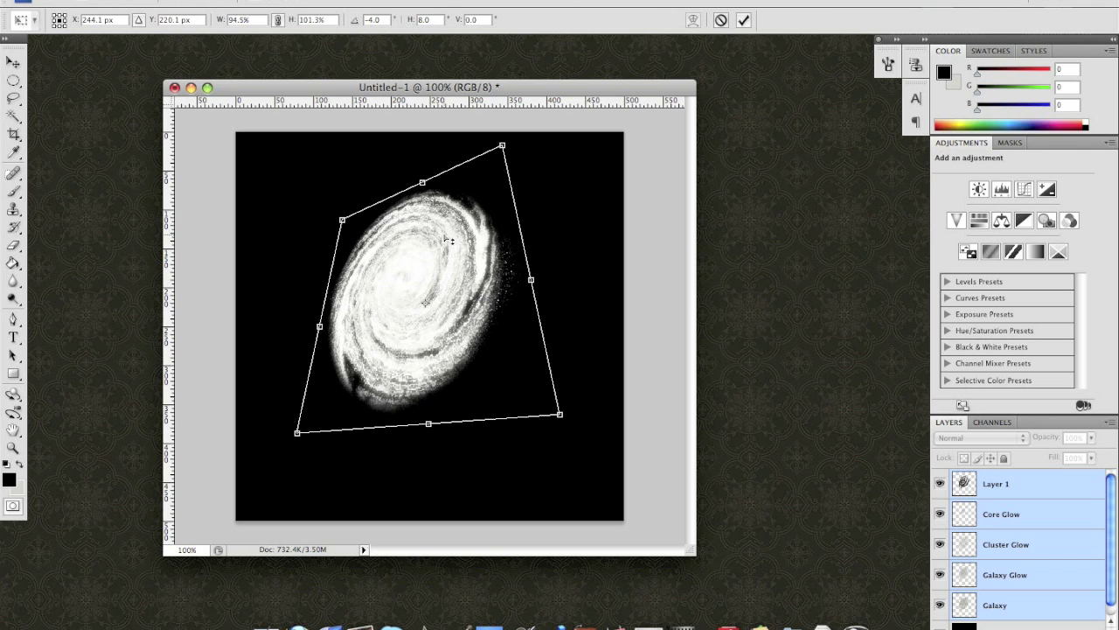
drag(399, 256, 439, 315)
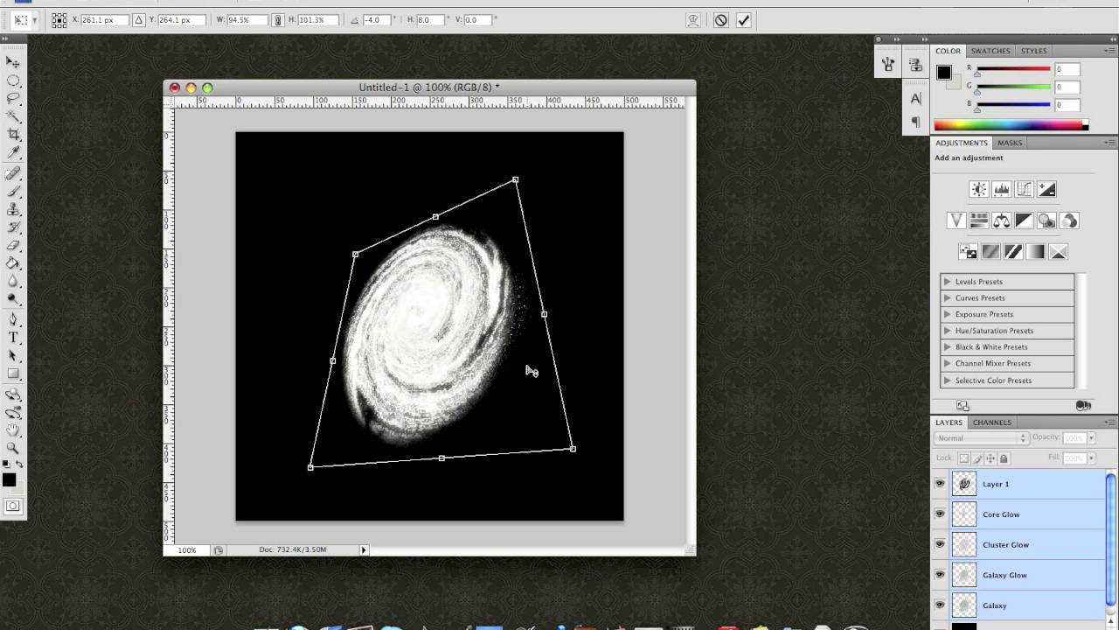
click(743, 19)
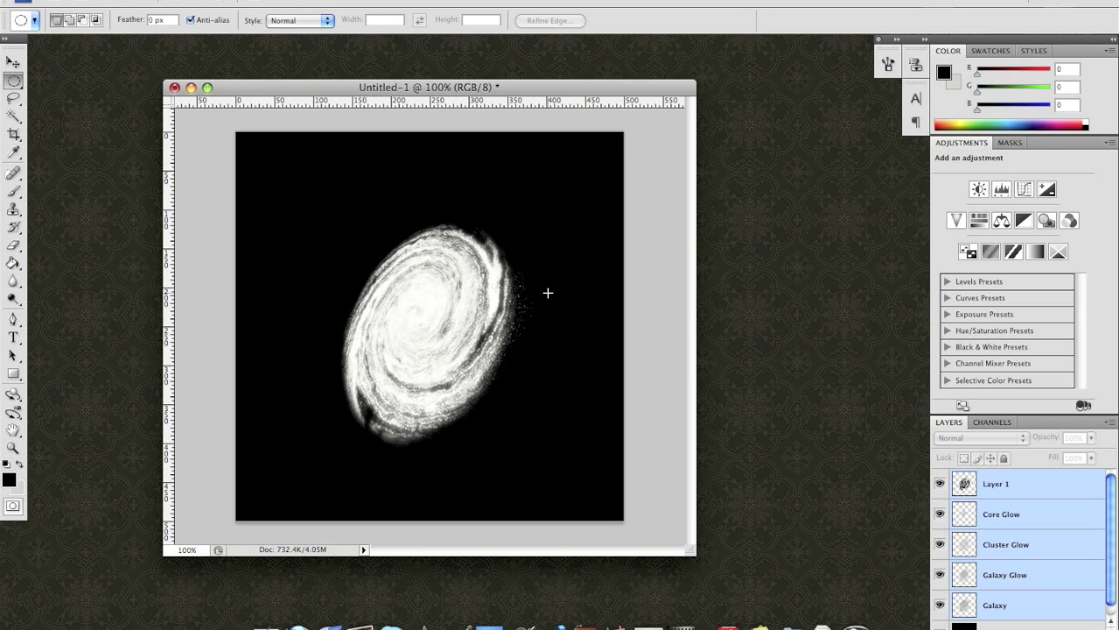
click(1017, 497)
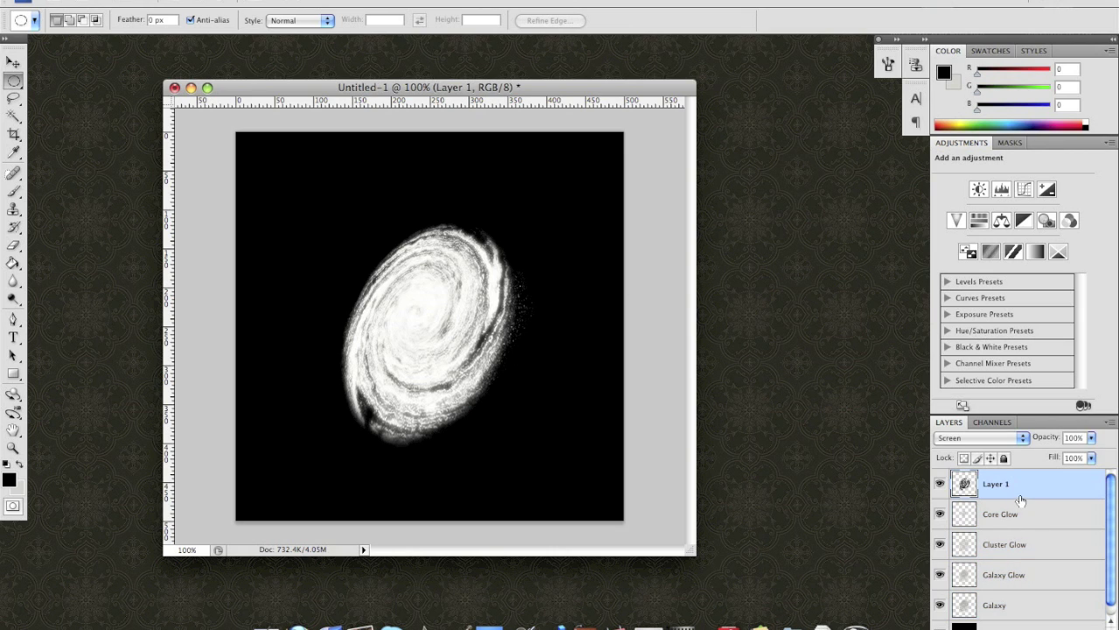
Step: Apply Levels to Layer 1 with input values 42, 1.00 and 134
key(ctrl+l)
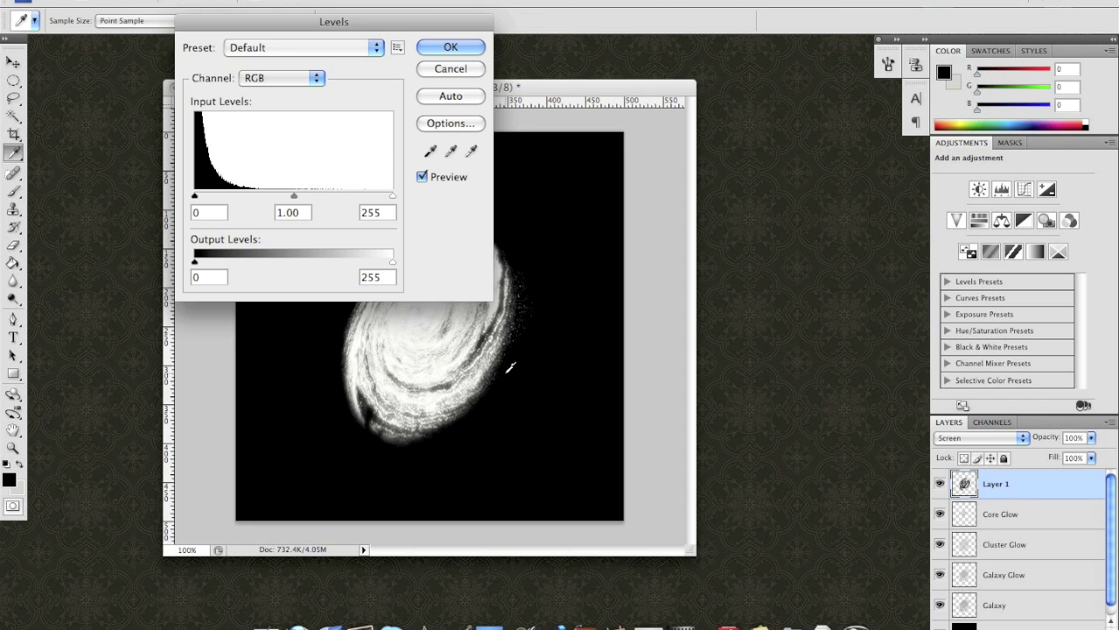
drag(196, 196, 216, 197)
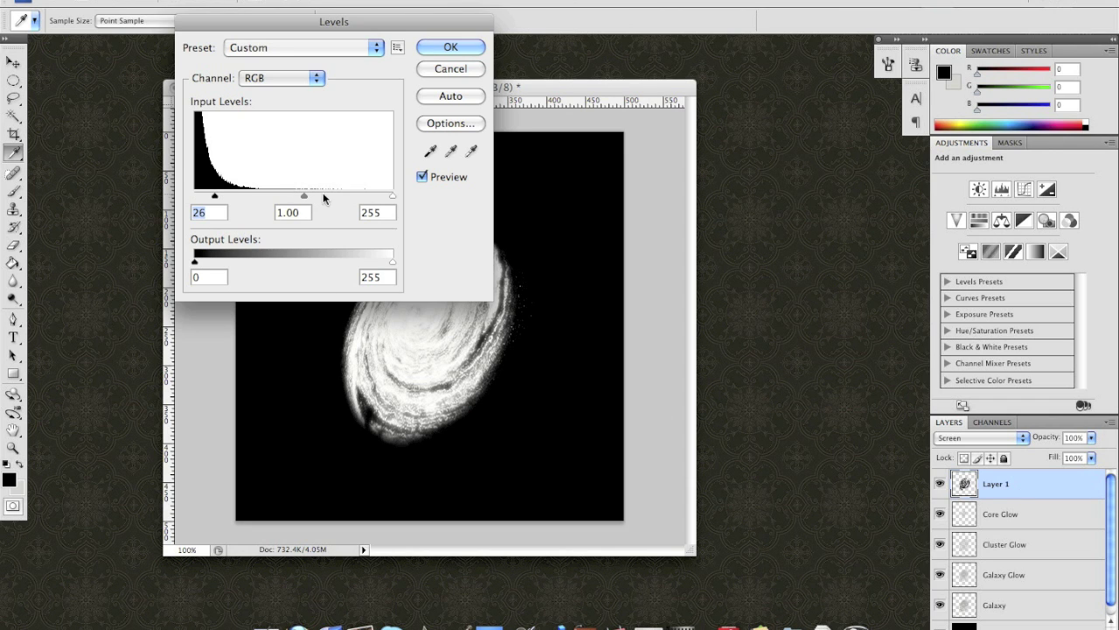
drag(393, 195, 299, 198)
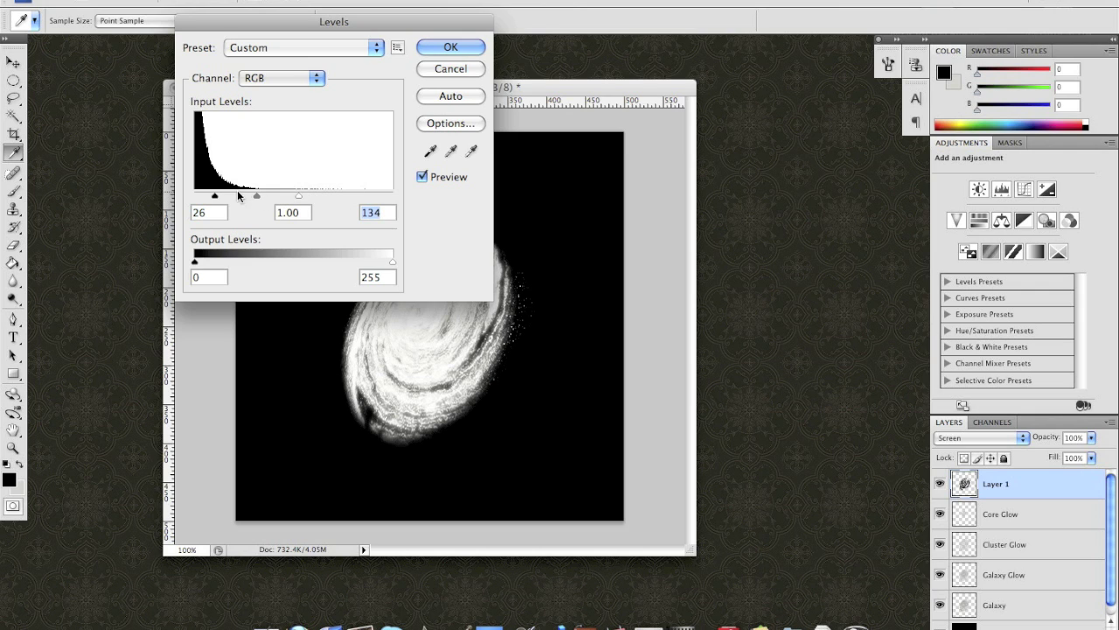
mouse_move(214, 196)
mouse_down()
mouse_move(229, 198)
mouse_move(217, 198)
mouse_up()
click(479, 53)
key(m)
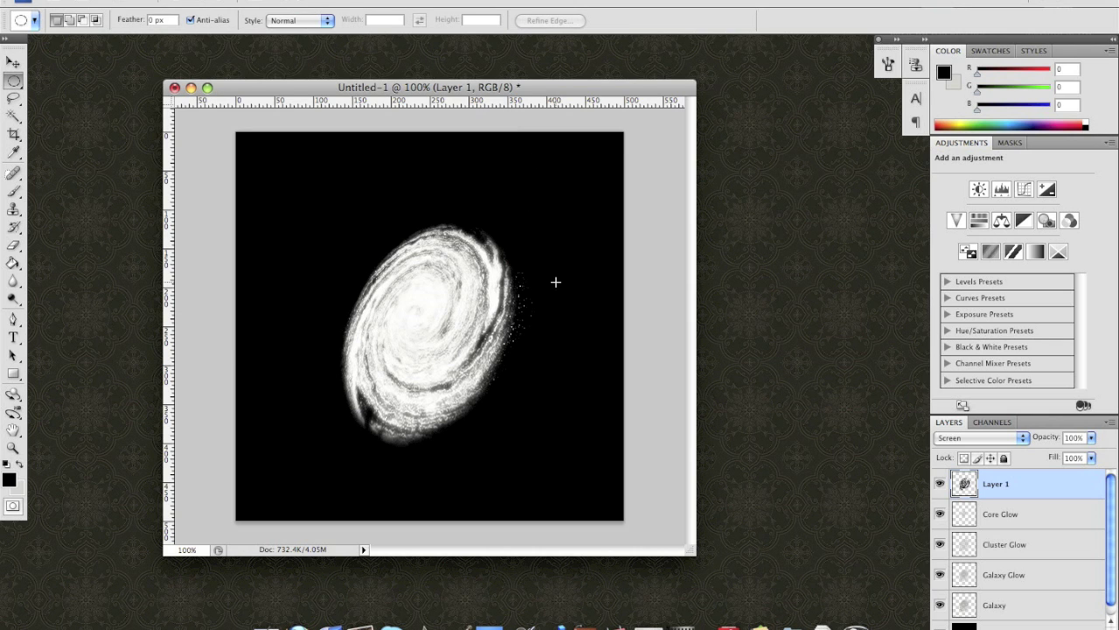
Step: On the Galaxy layer, set Color Balance shadows to Blue +100 and midtones to Green +100
click(1016, 612)
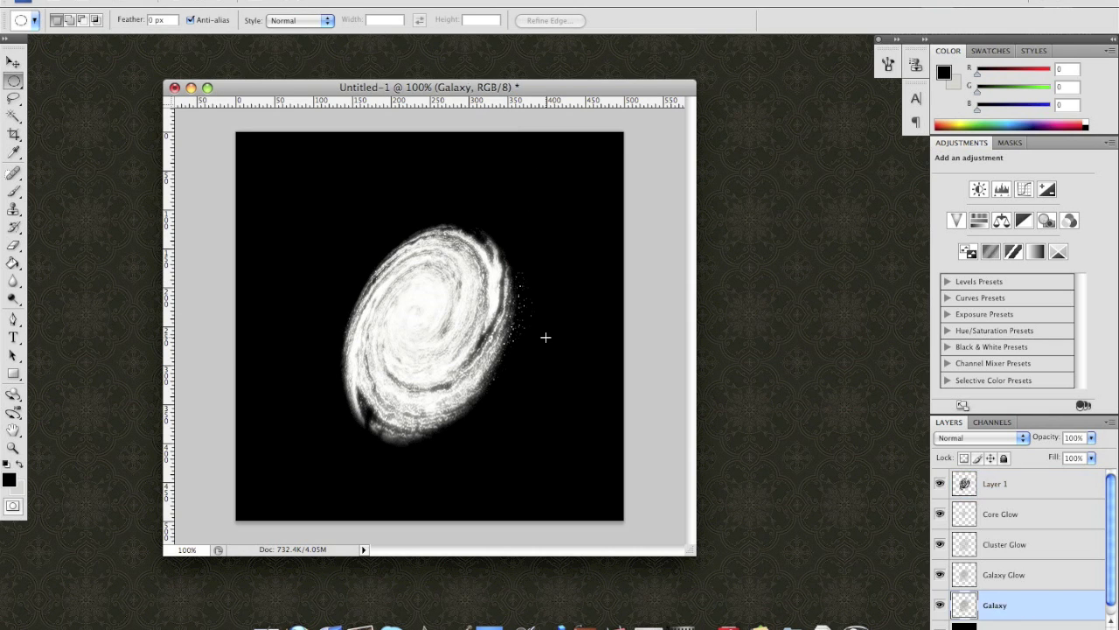
key(super+b)
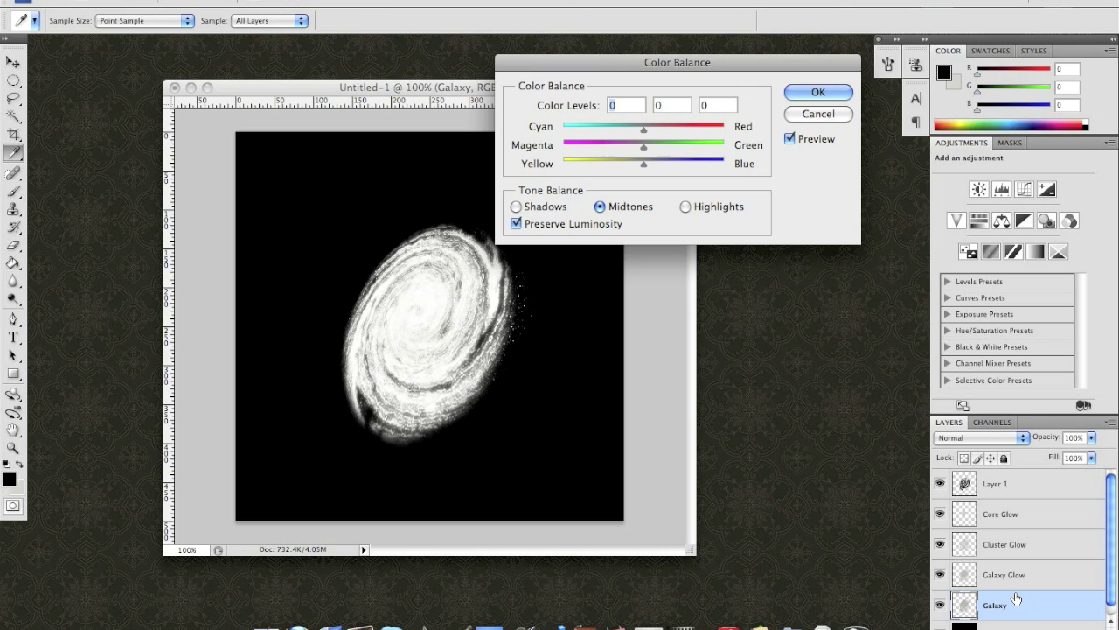
click(536, 209)
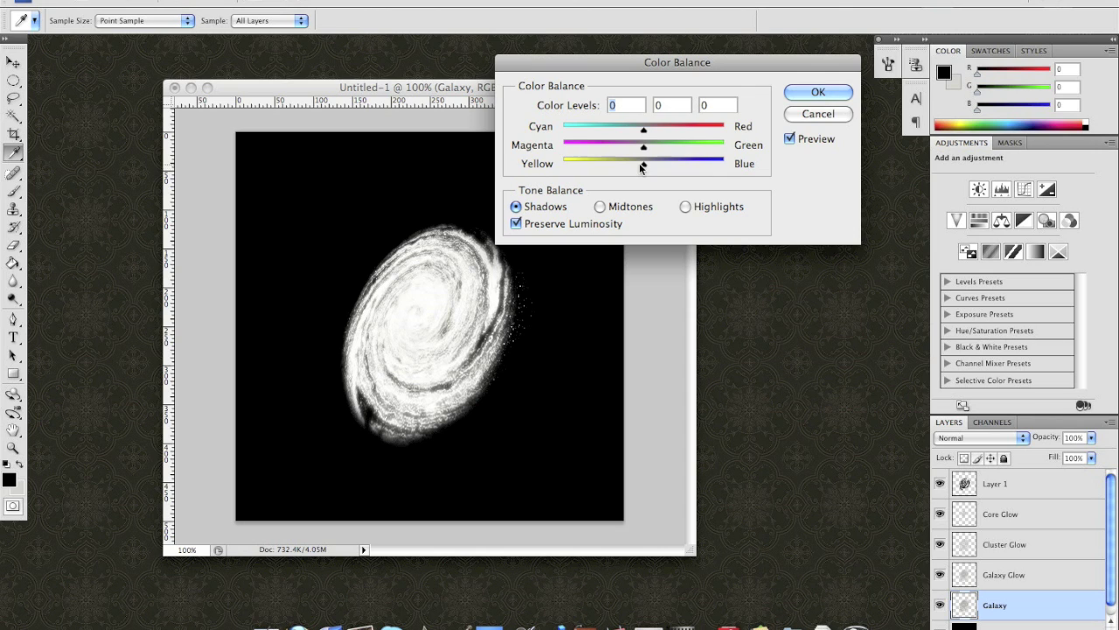
drag(693, 162, 726, 162)
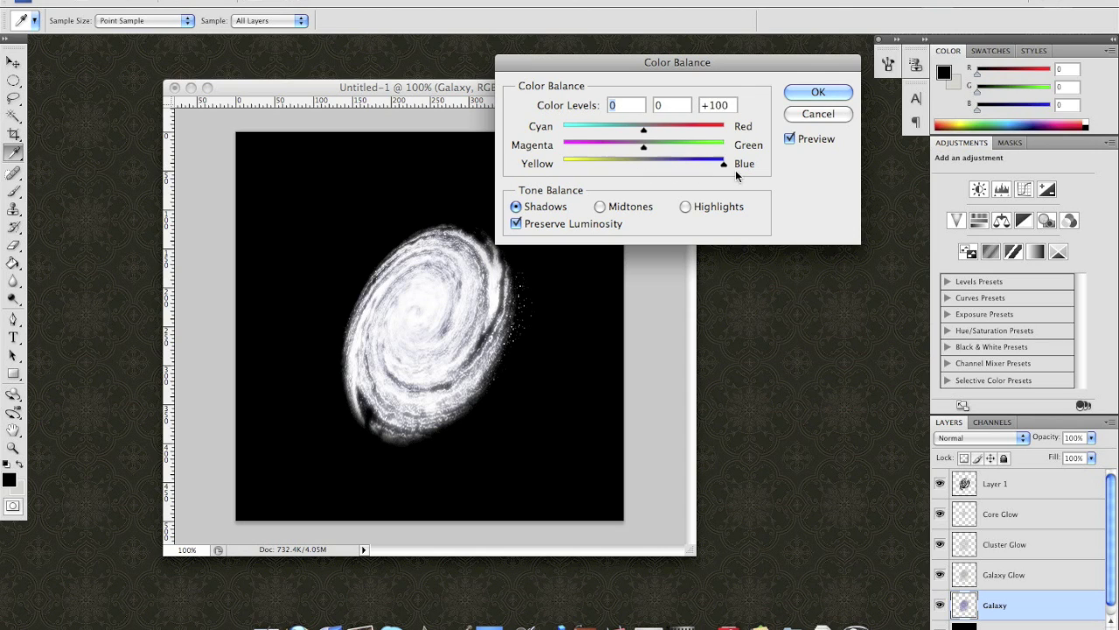
click(625, 210)
drag(638, 149, 739, 146)
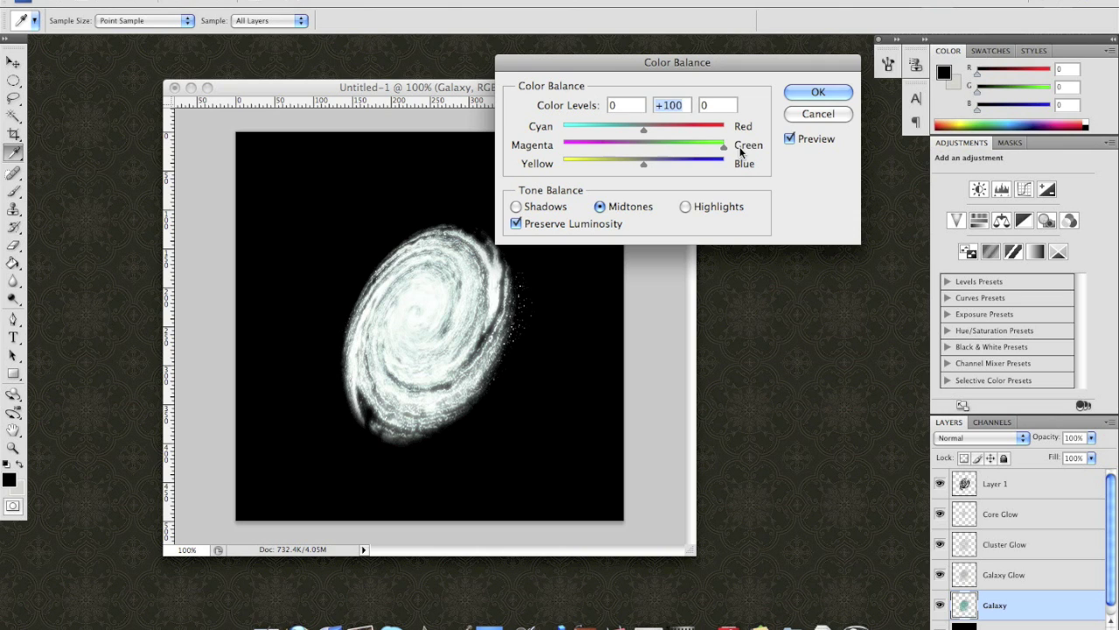
Step: Give Galaxy Glow a Color Balance of shadows Blue +71 and midtones Cyan −100
click(1039, 580)
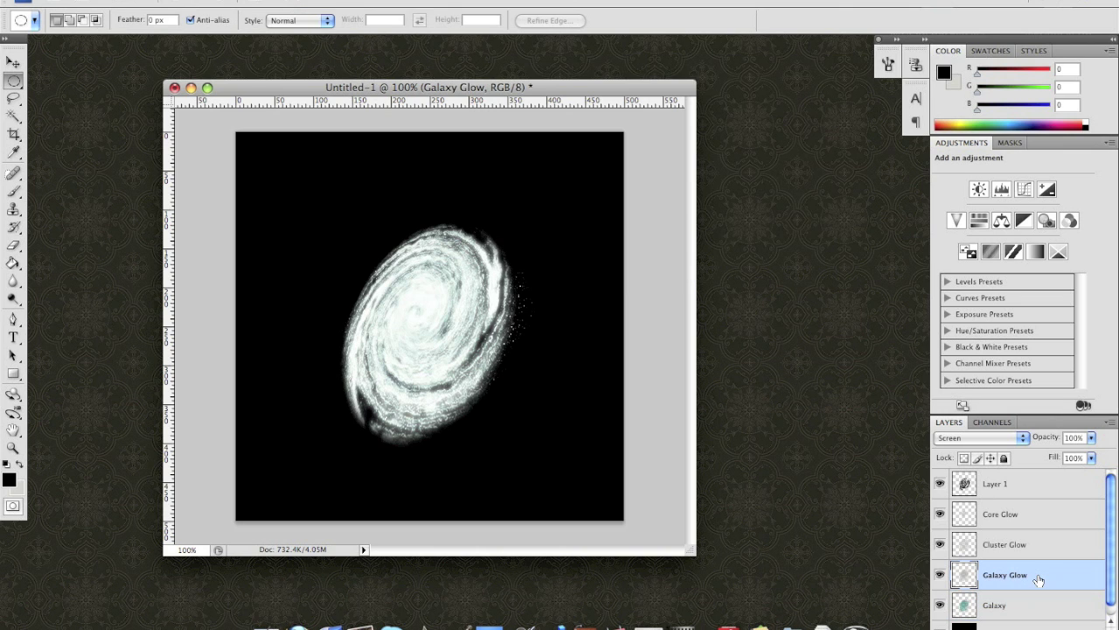
key(super+b)
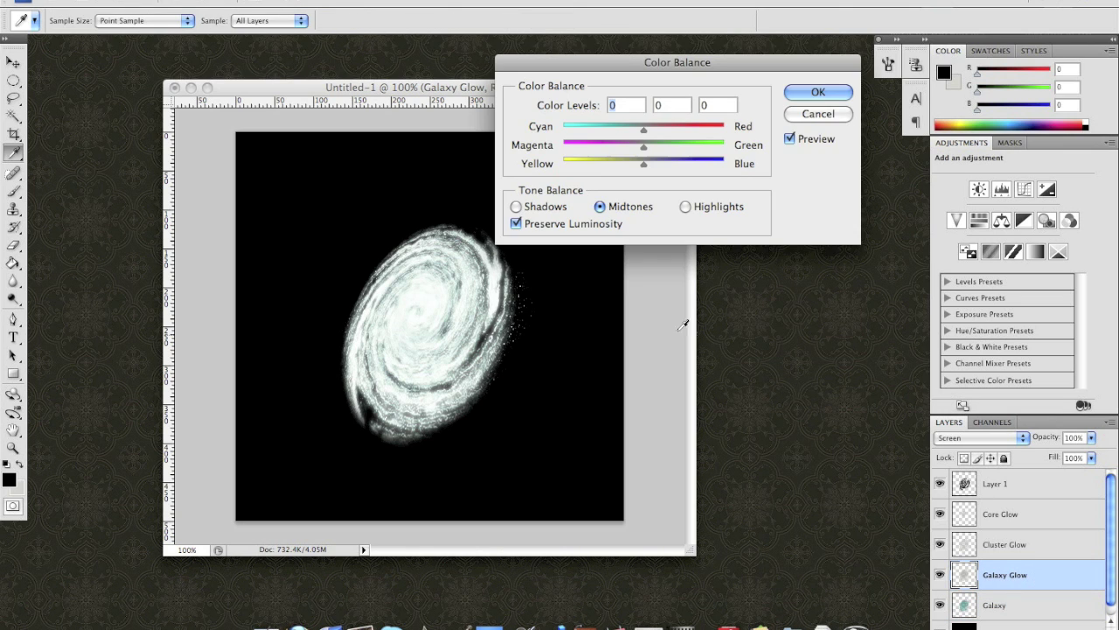
click(531, 208)
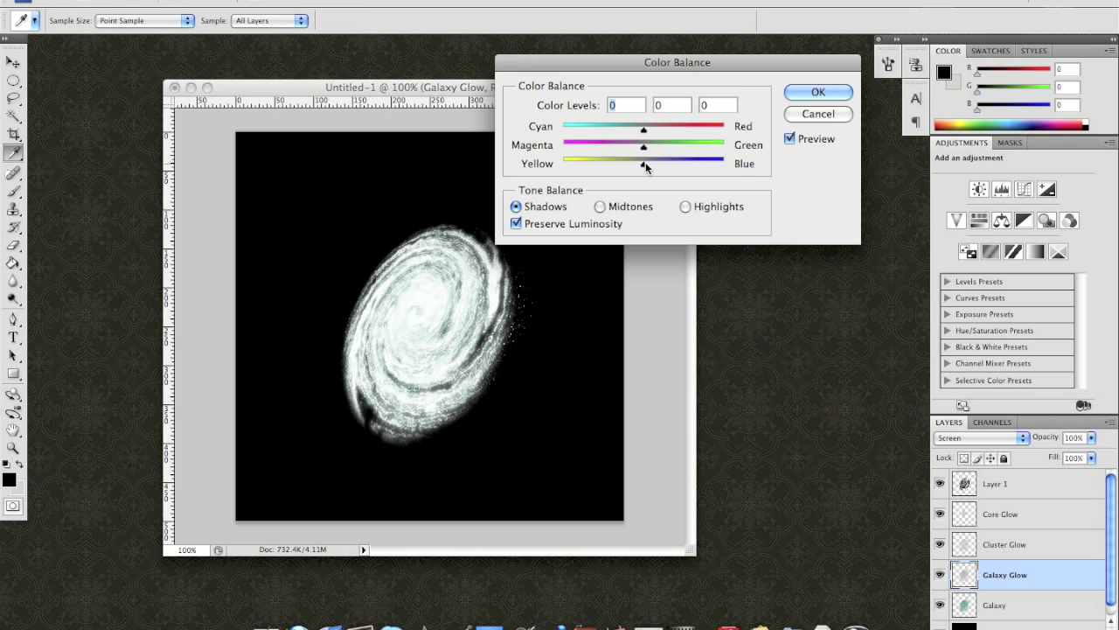
drag(675, 164, 723, 166)
click(600, 206)
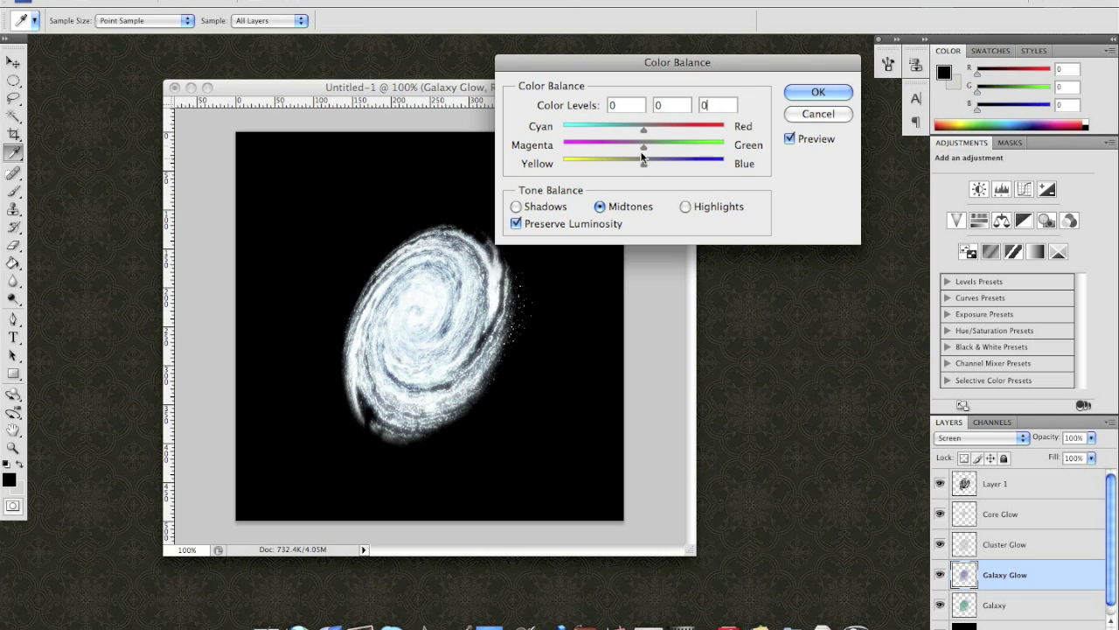
drag(643, 134, 610, 132)
drag(531, 138, 533, 137)
click(818, 93)
key(m)
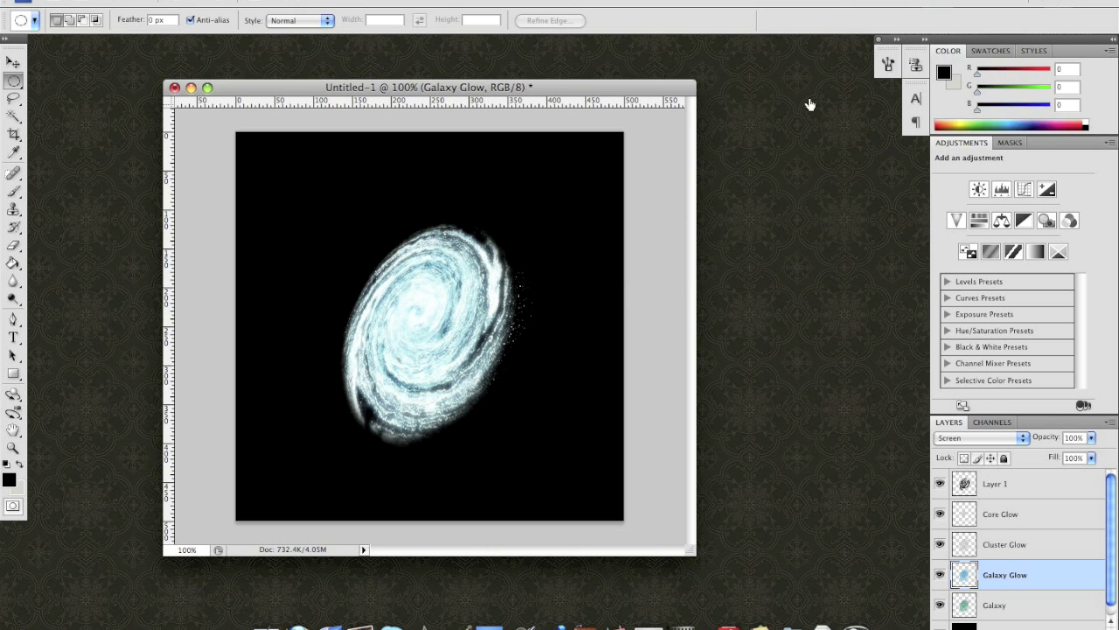
click(1001, 514)
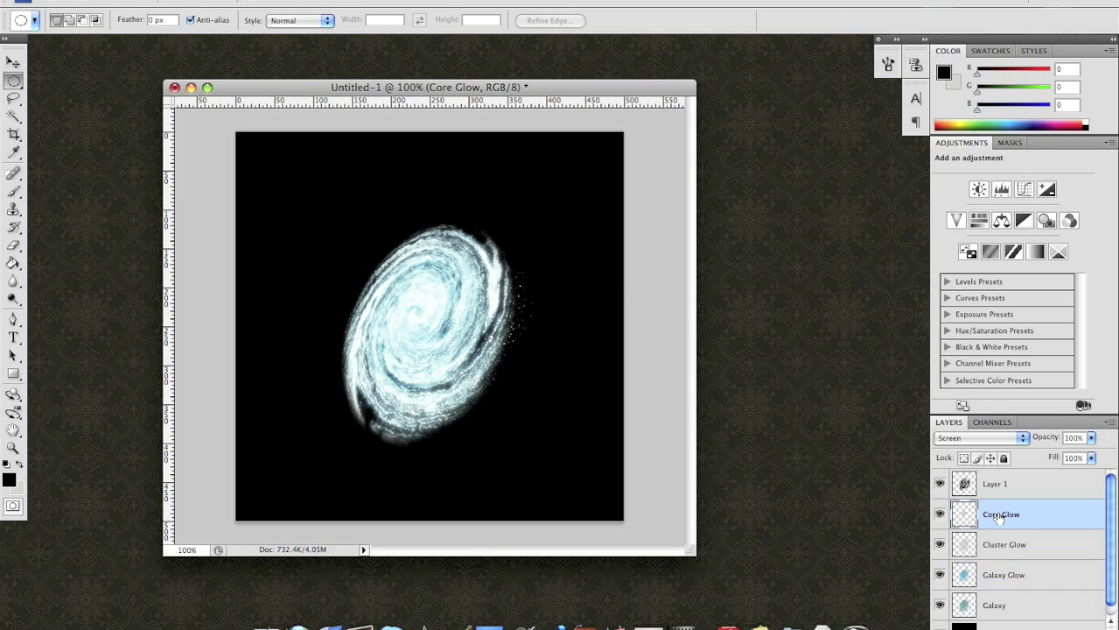
Step: On Core Glow, push Color Balance shadows fully to yellow and midtones strongly toward red
key(ctrl+b)
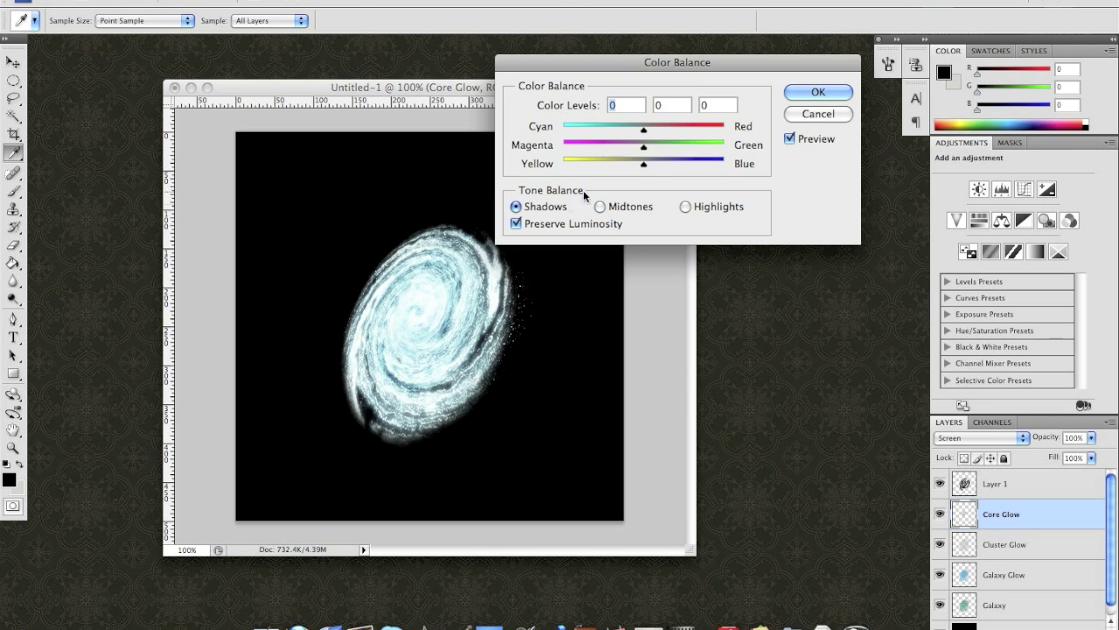
drag(645, 163, 559, 163)
click(600, 207)
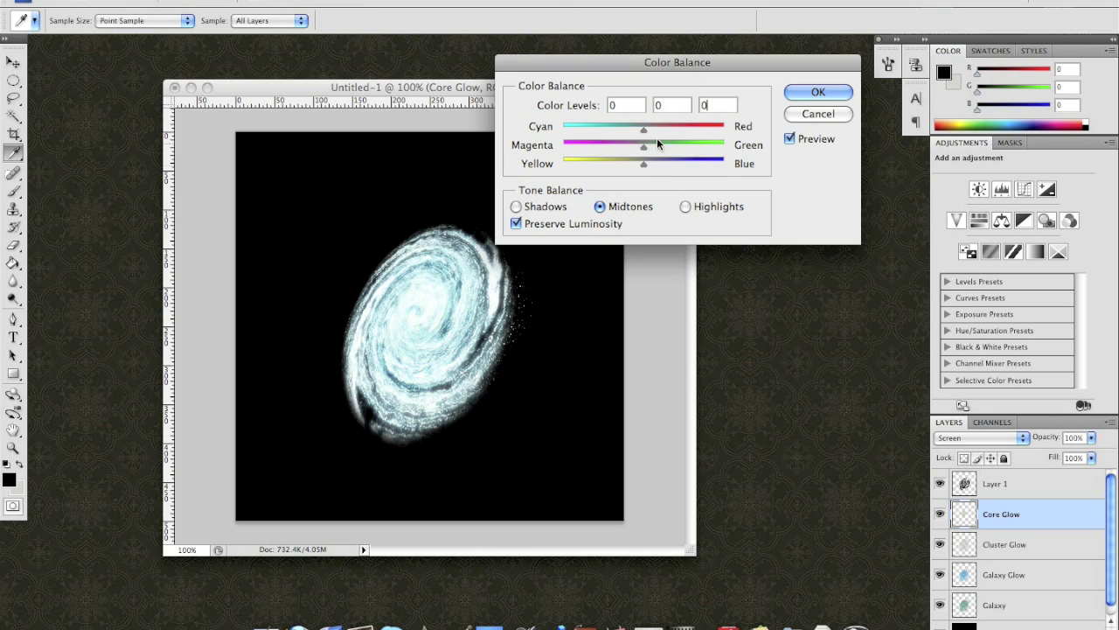
drag(643, 129, 724, 131)
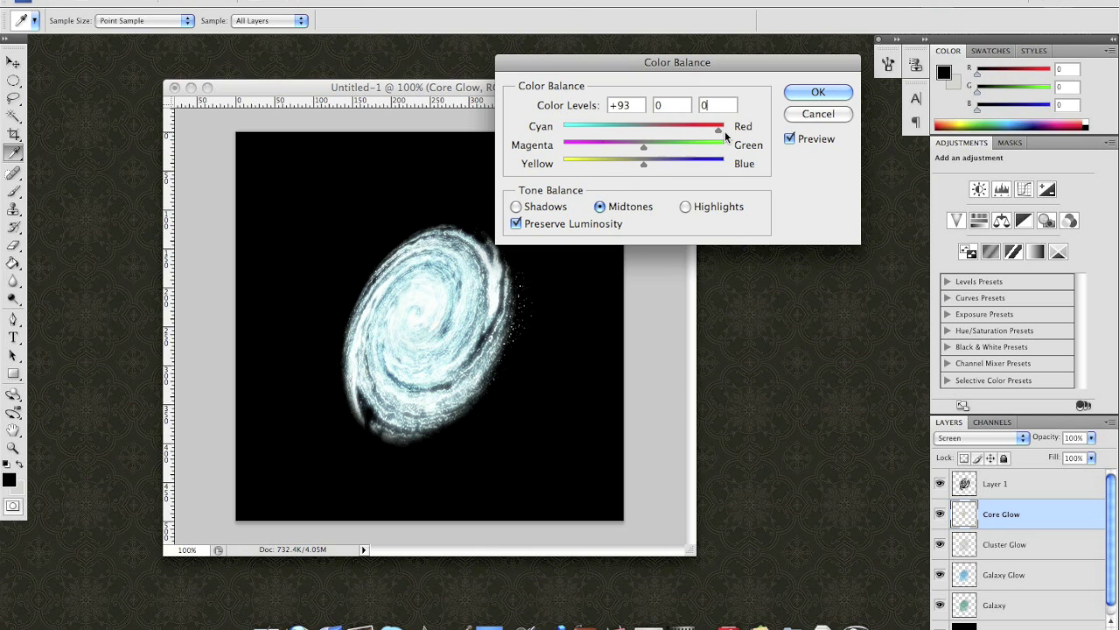
click(819, 93)
click(1021, 549)
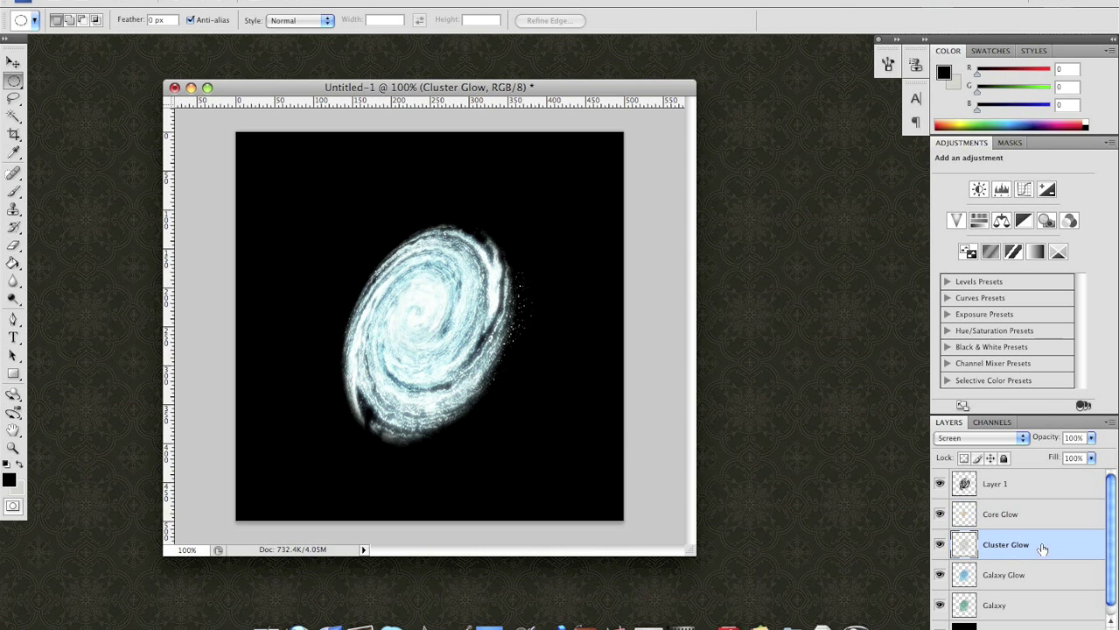
Step: Add a cyan 4dedf7 Inner Glow at 100% opacity to Cluster Glow, then select Layer 1
double_click(1043, 548)
drag(822, 85, 706, 127)
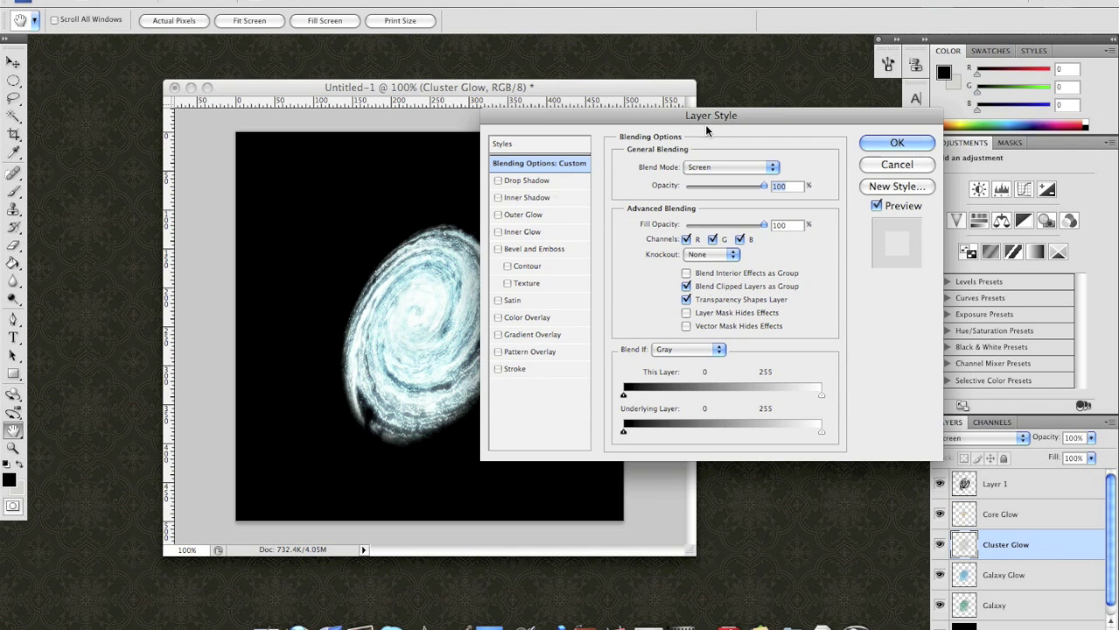
click(551, 232)
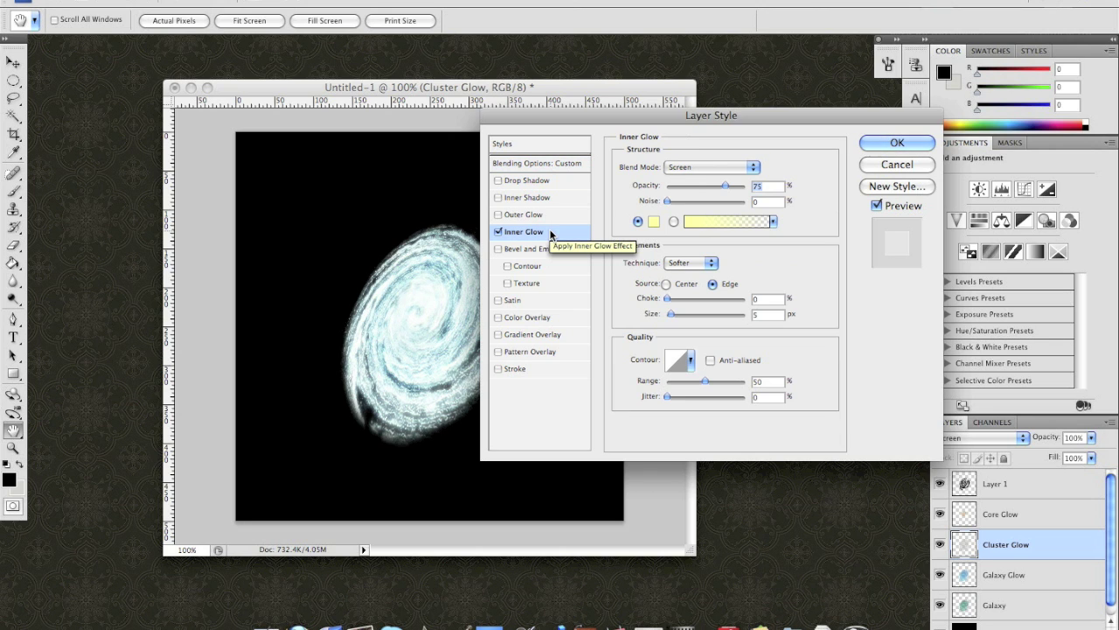
click(665, 228)
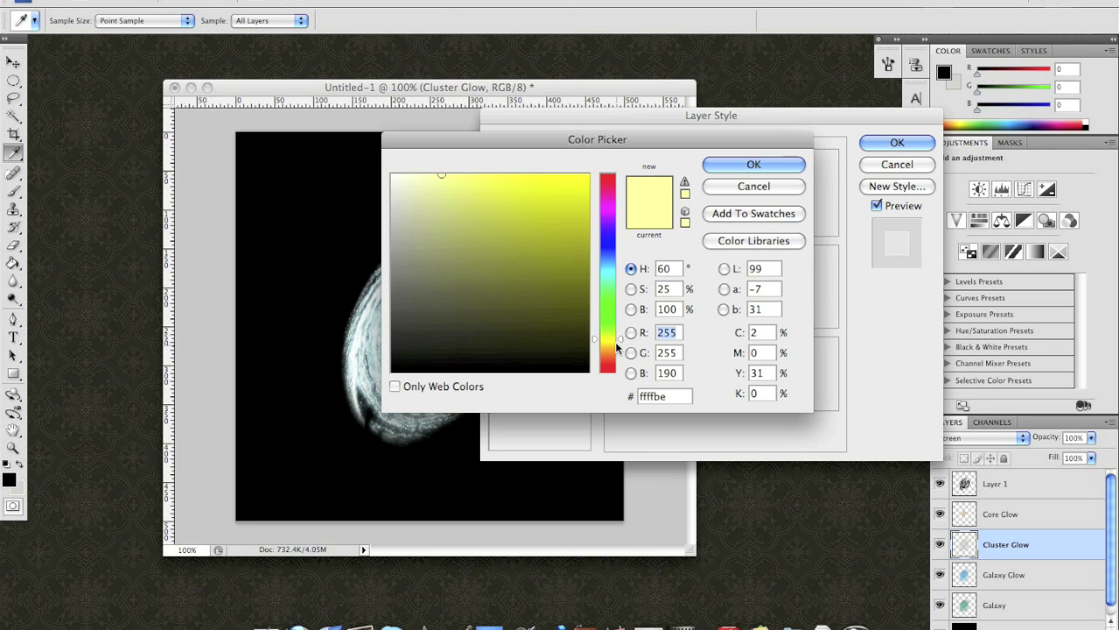
drag(612, 272, 615, 269)
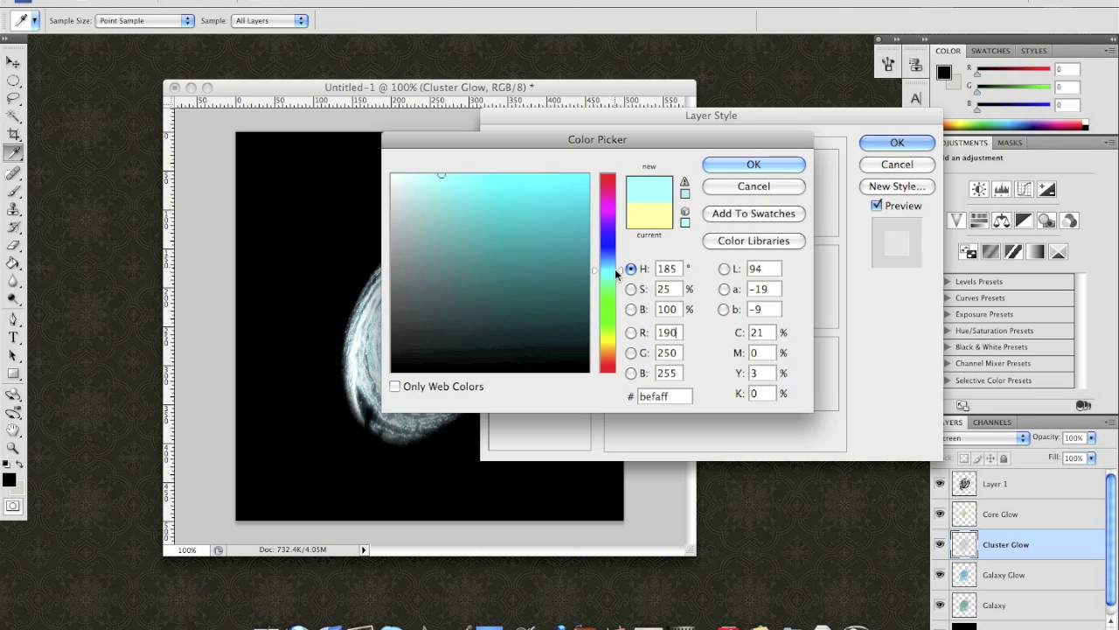
drag(523, 185, 527, 180)
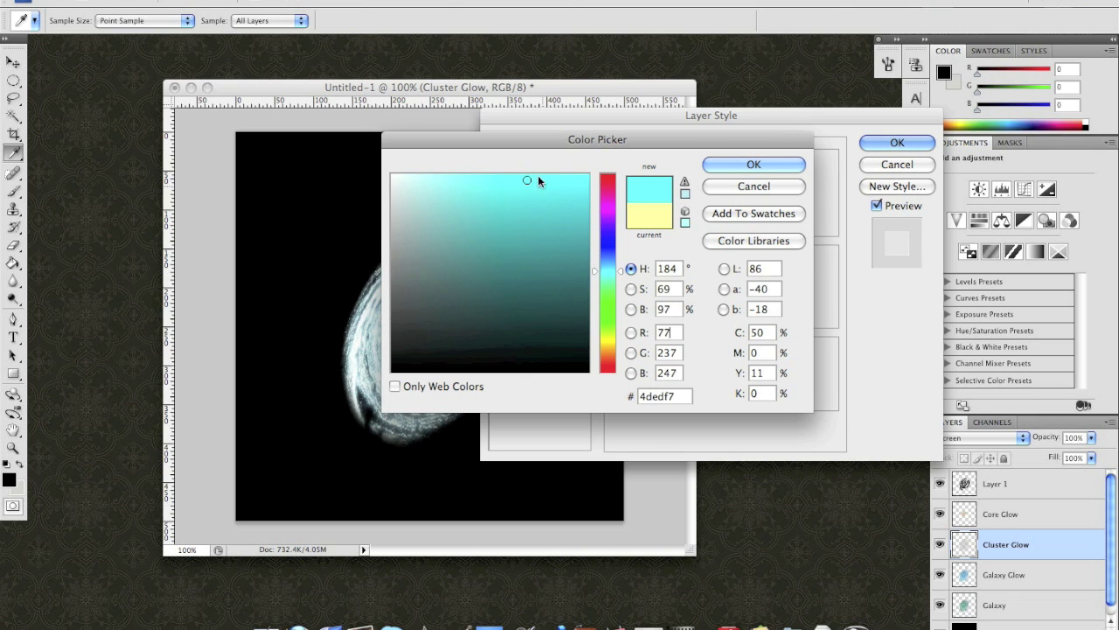
click(736, 165)
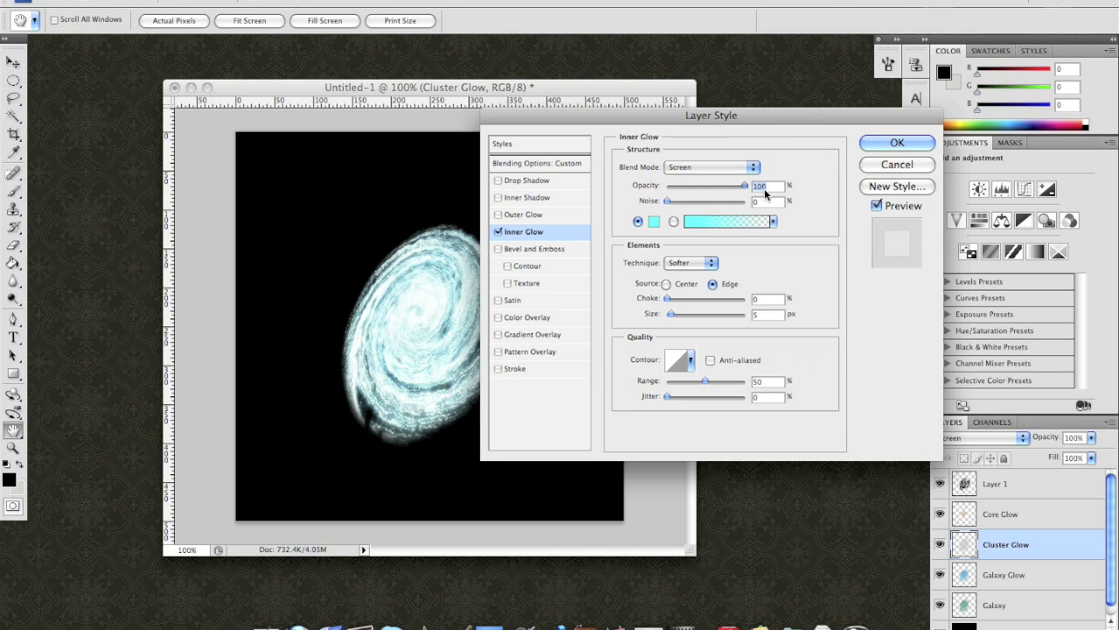
click(881, 142)
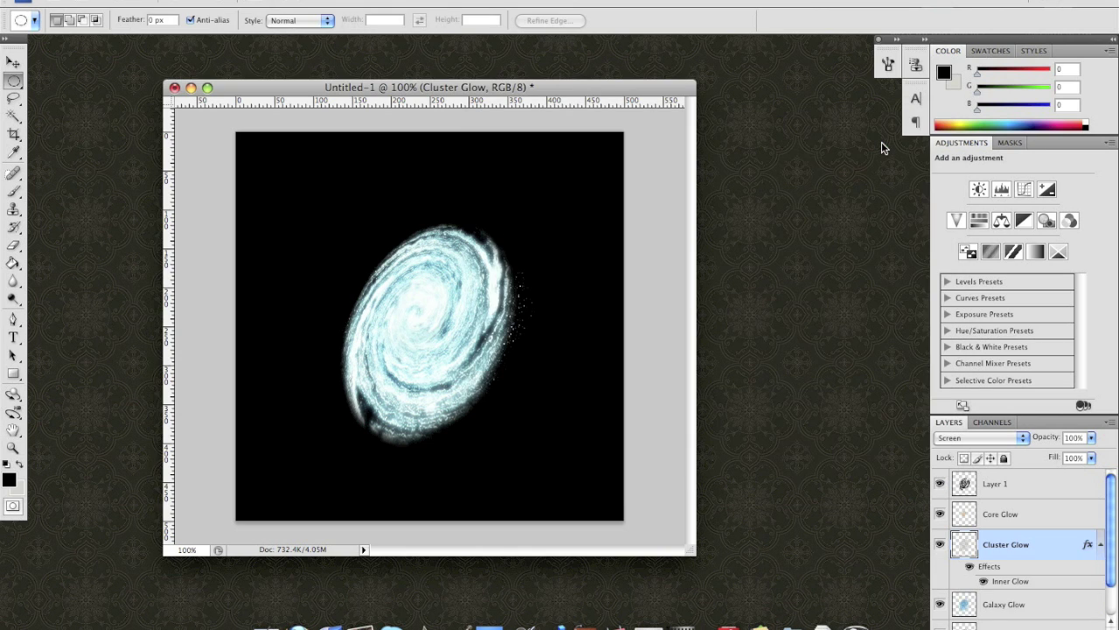
key(g)
click(1015, 485)
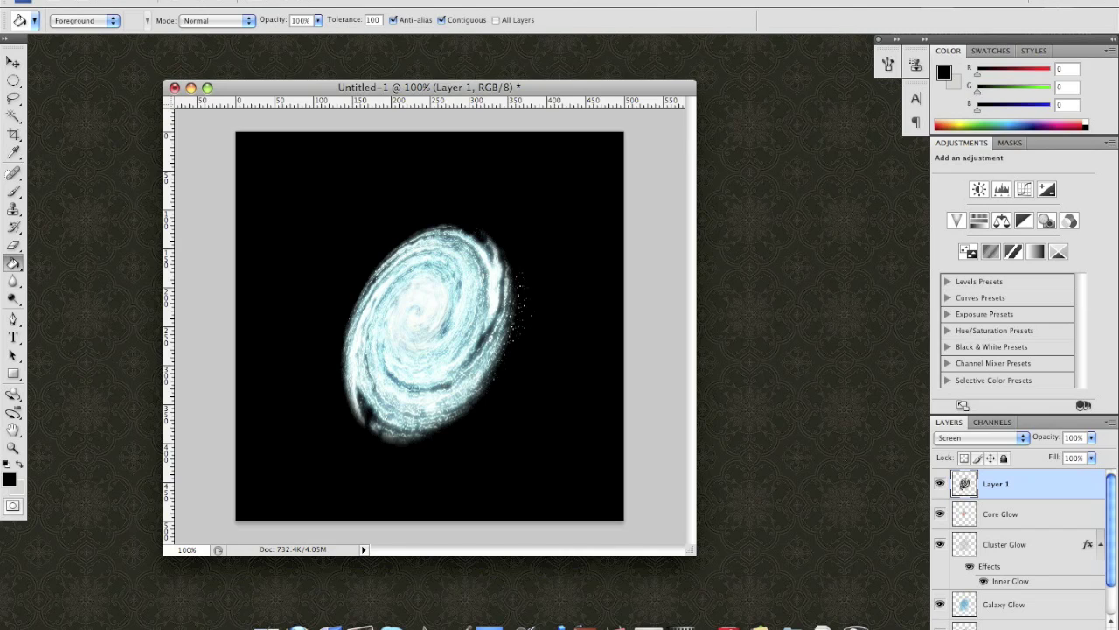
Step: On a new Layer 2, draw an inverted radial gradient from the galaxy centre and blend it Linear Dodge (Add)
key(alt+shift+super+n)
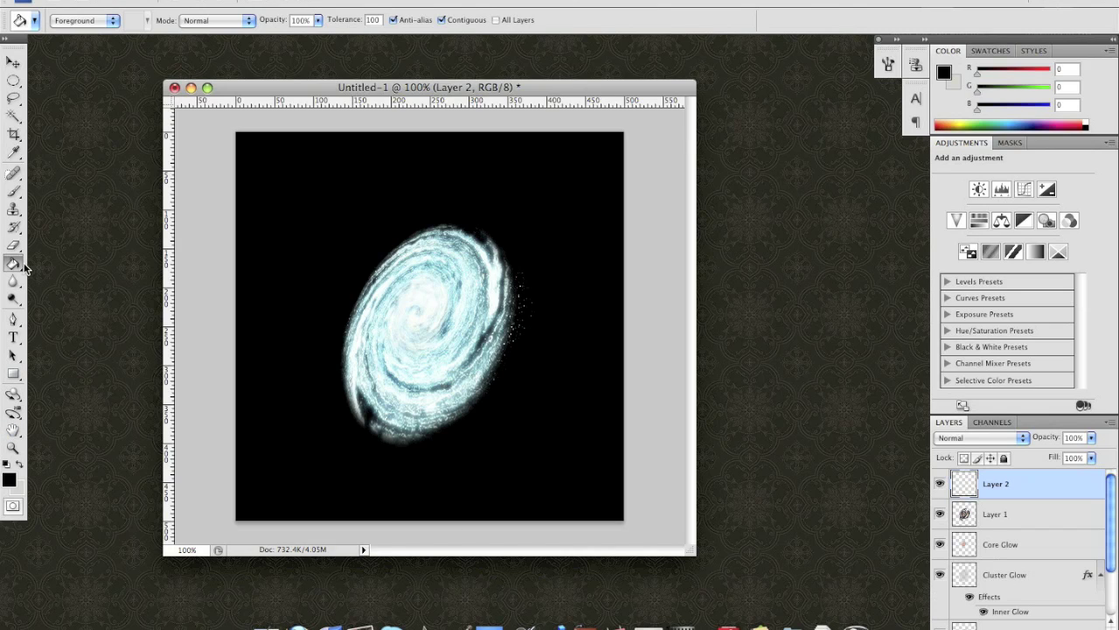
drag(16, 267, 67, 263)
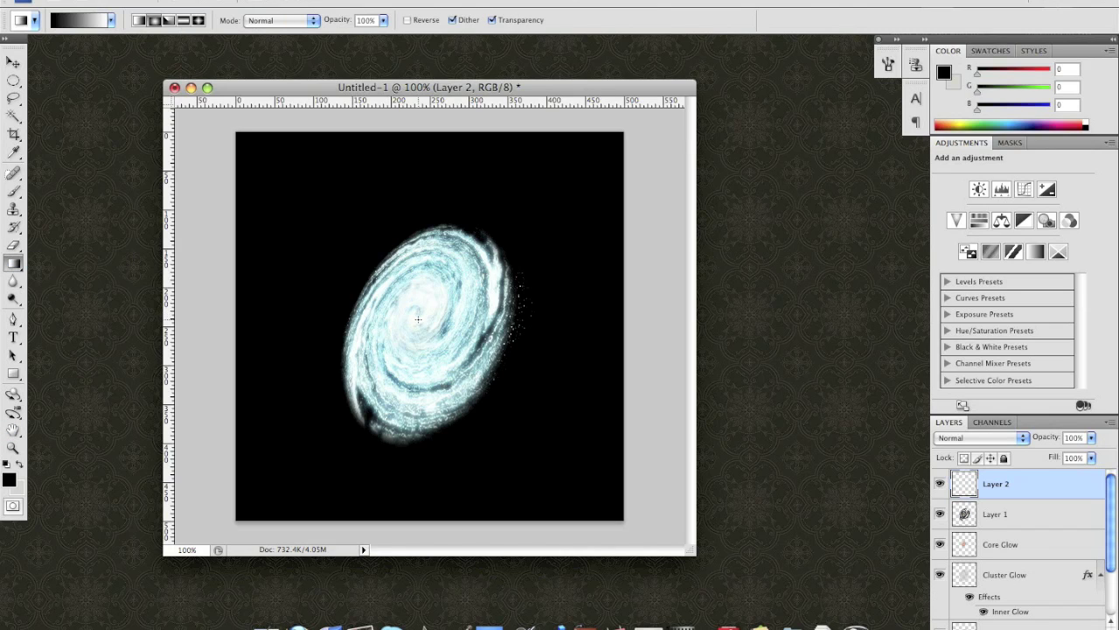
drag(468, 263, 472, 237)
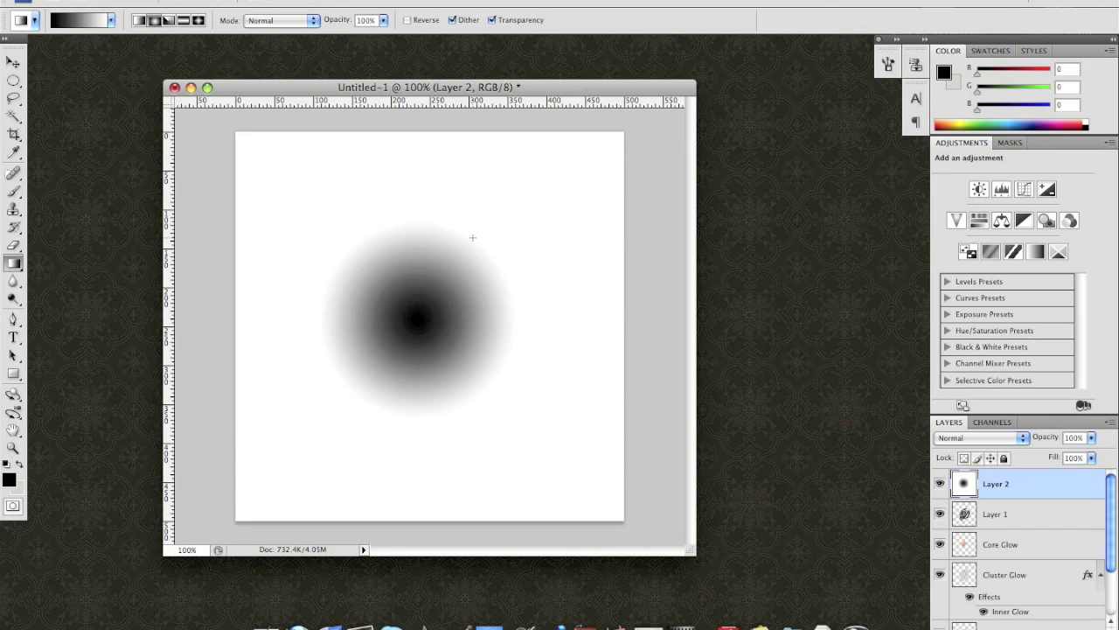
key(super+i)
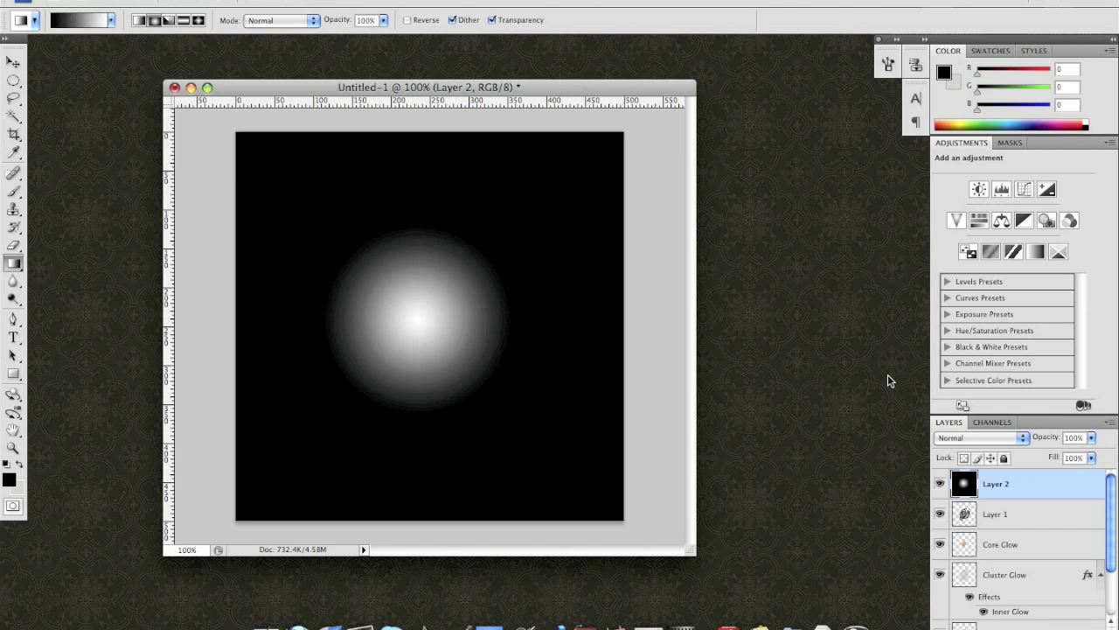
click(1011, 438)
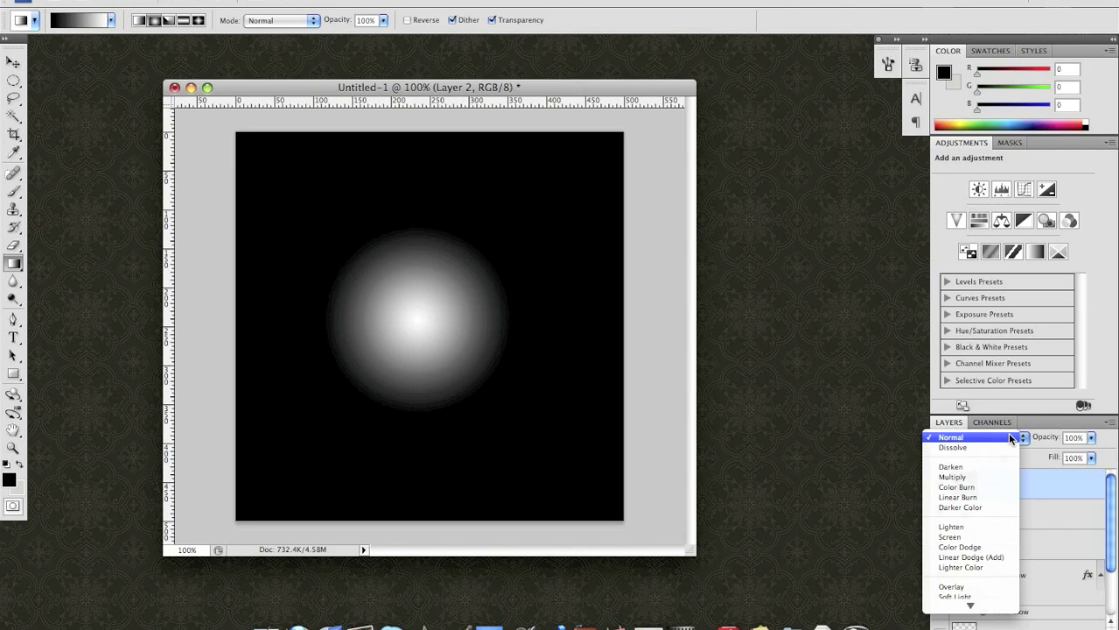
click(991, 557)
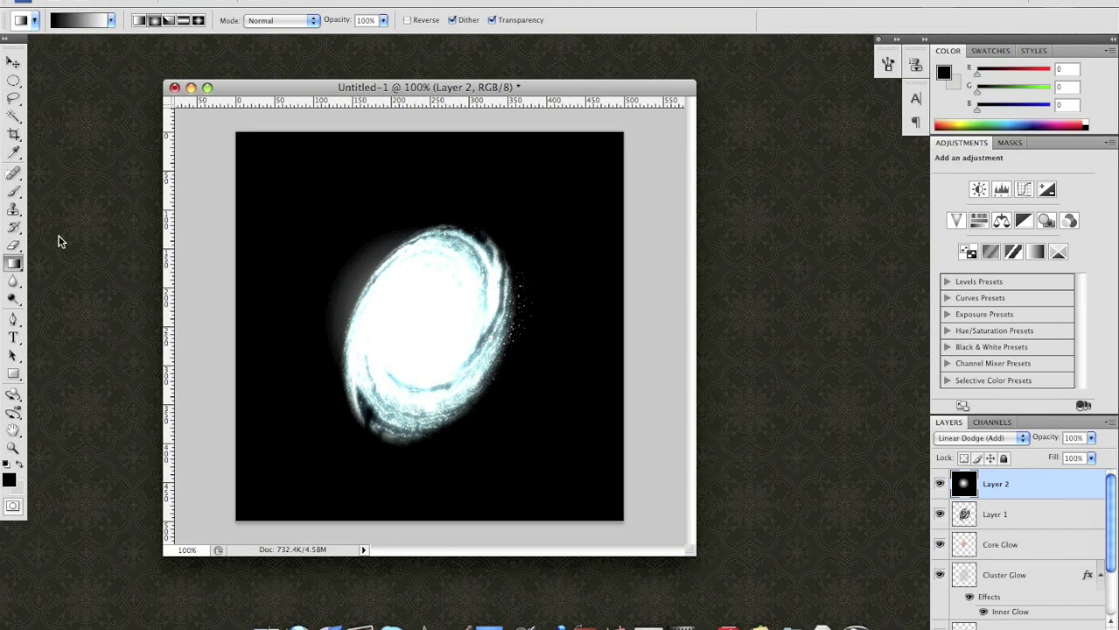
Step: Erase the Layer 2 glow's outer edge with a 38 px, 0% hardness eraser at 30% flow
click(15, 246)
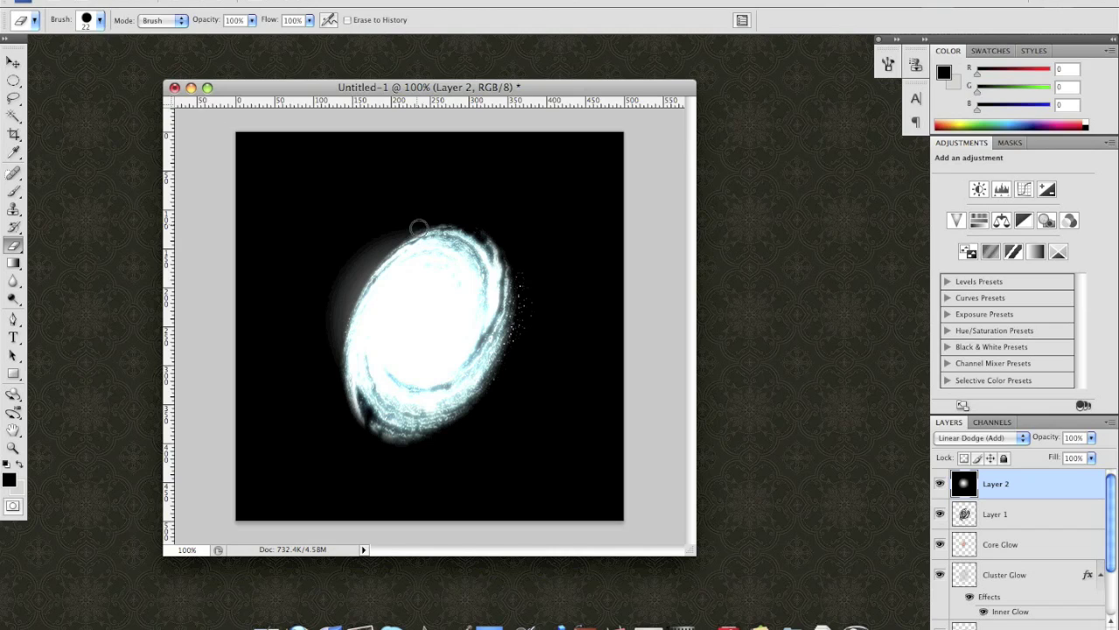
click(101, 20)
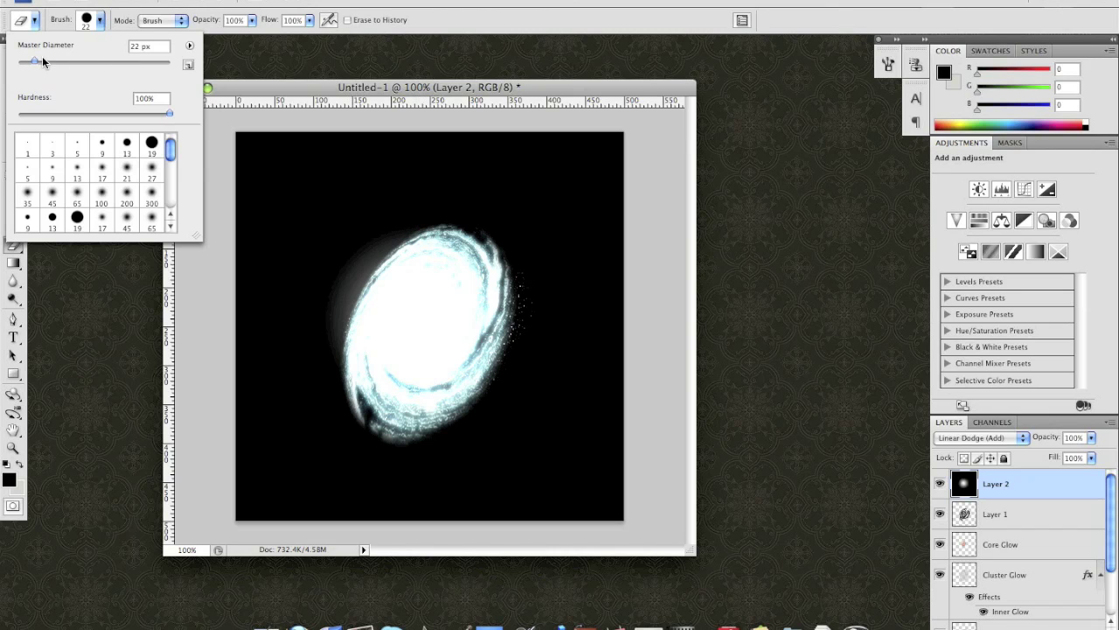
drag(37, 61, 48, 60)
drag(172, 113, 18, 114)
click(311, 20)
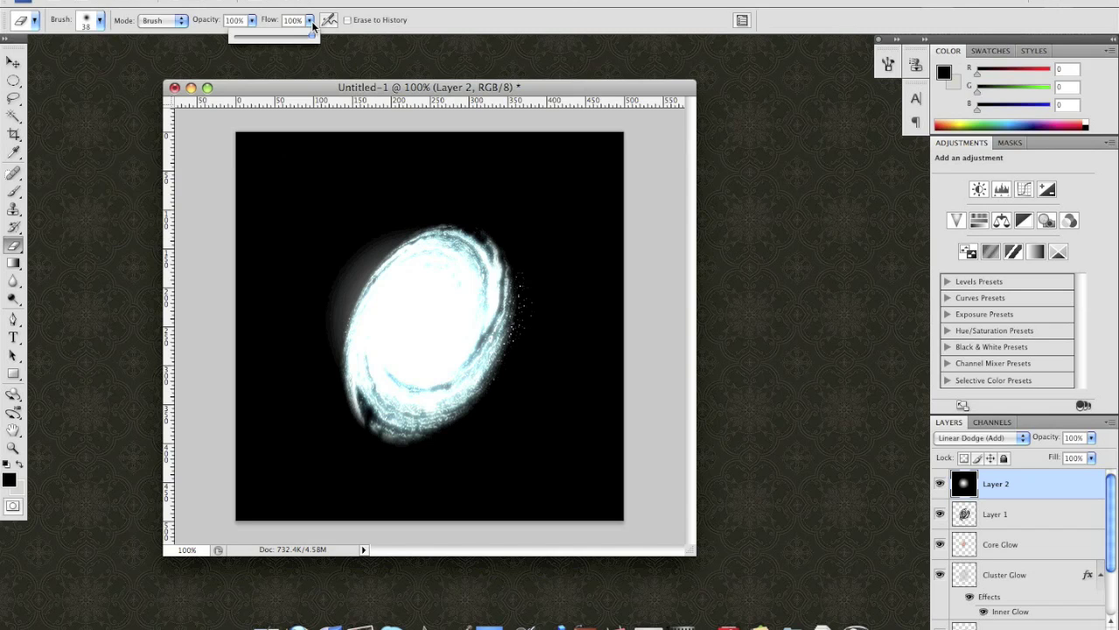
drag(313, 40, 258, 48)
mouse_move(387, 228)
mouse_down()
mouse_move(308, 335)
mouse_move(391, 226)
mouse_move(320, 340)
mouse_move(426, 223)
mouse_move(330, 343)
mouse_move(394, 238)
mouse_move(331, 380)
mouse_move(360, 424)
mouse_move(343, 305)
mouse_move(399, 414)
mouse_move(420, 430)
mouse_move(334, 384)
mouse_move(390, 407)
mouse_move(444, 403)
mouse_move(384, 418)
mouse_move(487, 377)
mouse_move(503, 245)
mouse_move(490, 373)
mouse_move(493, 295)
mouse_move(463, 243)
mouse_move(491, 272)
mouse_move(489, 342)
mouse_move(483, 285)
mouse_move(432, 239)
mouse_move(476, 249)
mouse_move(363, 271)
mouse_move(382, 259)
mouse_move(486, 266)
mouse_move(449, 258)
mouse_move(347, 287)
mouse_move(415, 259)
mouse_move(430, 257)
mouse_move(345, 305)
mouse_move(420, 255)
mouse_move(357, 306)
mouse_move(383, 278)
mouse_move(458, 269)
mouse_move(379, 289)
mouse_move(421, 272)
mouse_move(365, 314)
mouse_move(379, 295)
mouse_move(364, 347)
mouse_move(382, 306)
mouse_move(382, 387)
mouse_move(378, 321)
mouse_move(393, 371)
mouse_move(414, 389)
mouse_move(382, 391)
mouse_move(465, 422)
mouse_move(397, 406)
mouse_move(439, 386)
mouse_move(496, 293)
mouse_move(479, 259)
mouse_move(466, 337)
mouse_move(413, 392)
mouse_move(471, 334)
mouse_move(473, 239)
mouse_move(425, 376)
mouse_move(466, 271)
mouse_move(465, 305)
mouse_move(439, 264)
mouse_move(453, 293)
mouse_move(435, 358)
mouse_move(398, 368)
mouse_move(416, 367)
mouse_move(453, 324)
mouse_move(456, 296)
mouse_move(450, 357)
mouse_move(450, 286)
mouse_move(394, 383)
mouse_move(377, 348)
mouse_move(387, 300)
mouse_move(367, 352)
mouse_move(389, 368)
mouse_move(383, 333)
mouse_move(453, 249)
mouse_up()
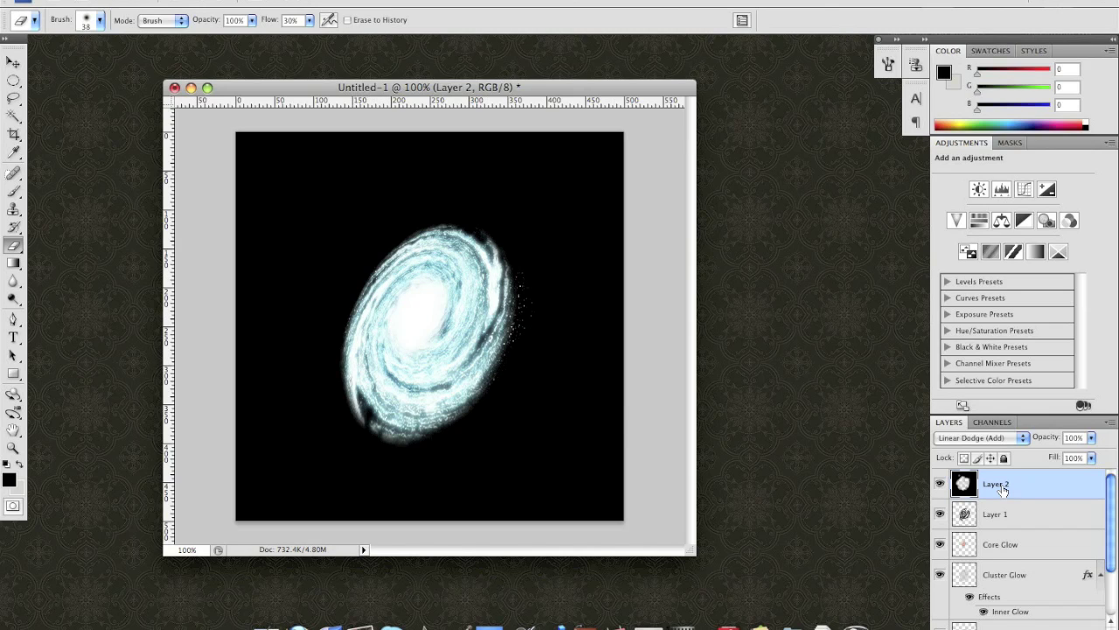
Step: Apply Color Balance to Layer 2 with midtones and shadows at Red +100 and Yellow −100
key(super+b)
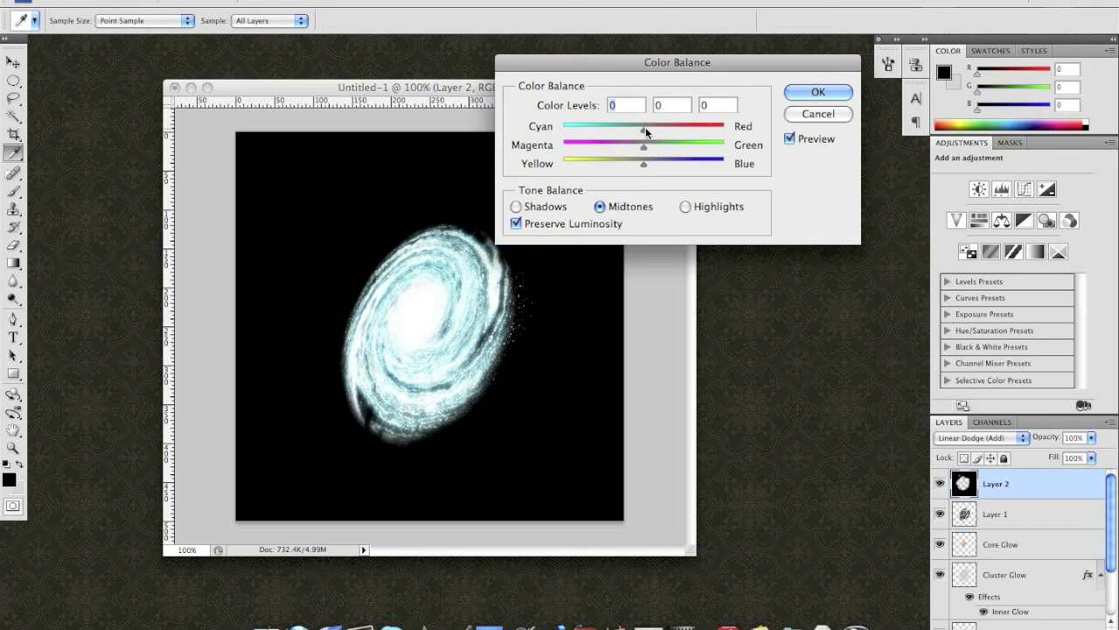
drag(646, 128, 743, 129)
drag(639, 164, 554, 167)
click(516, 206)
click(645, 165)
drag(528, 177, 533, 174)
drag(669, 129, 745, 128)
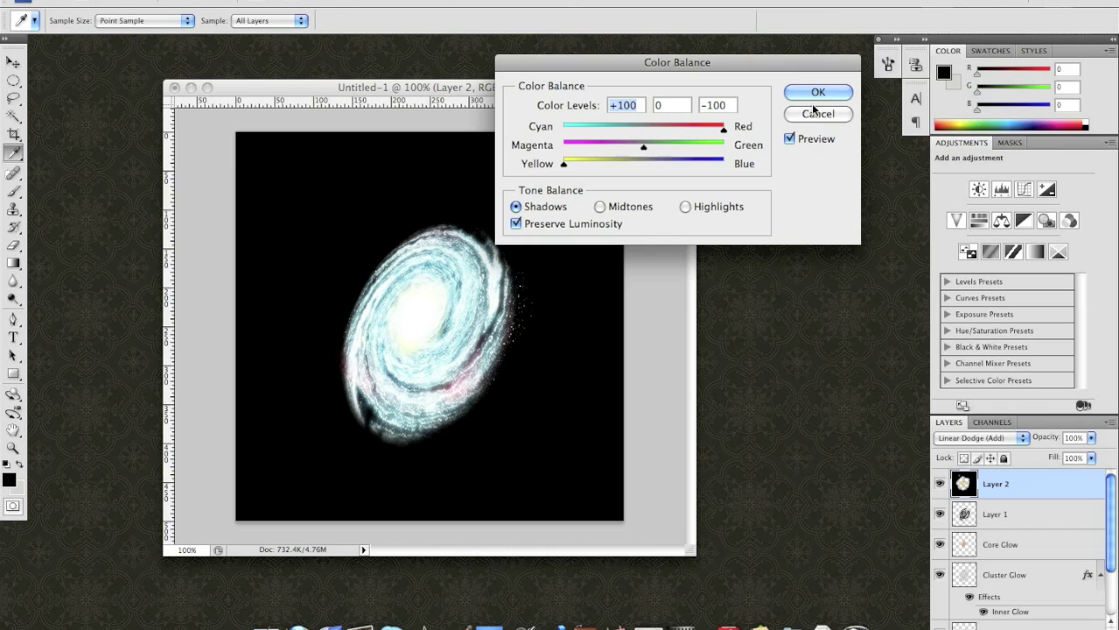
click(819, 92)
key(e)
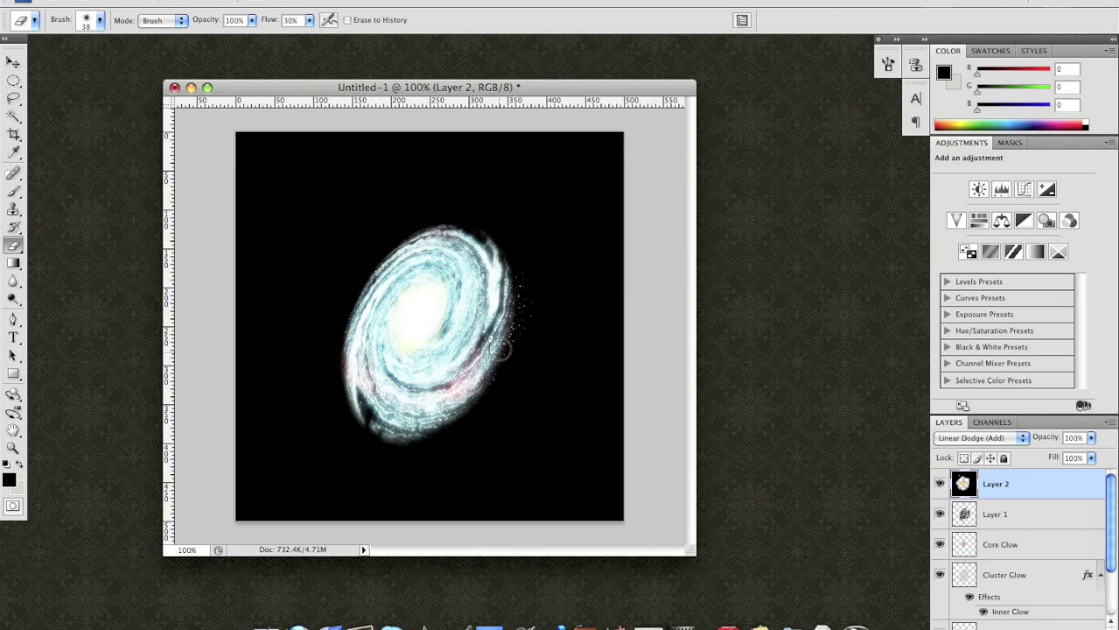